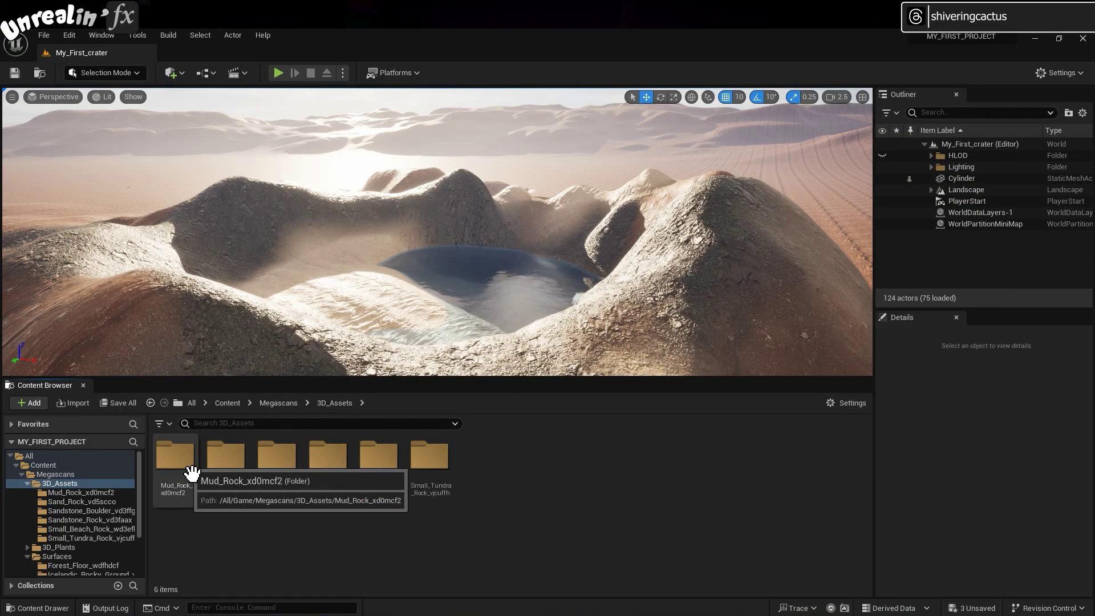
Drop the S_Mud_Rock mesh from the Mud_Rock folder onto the crater ridge, ready to scale
double_click(191, 463)
left_click(226, 456)
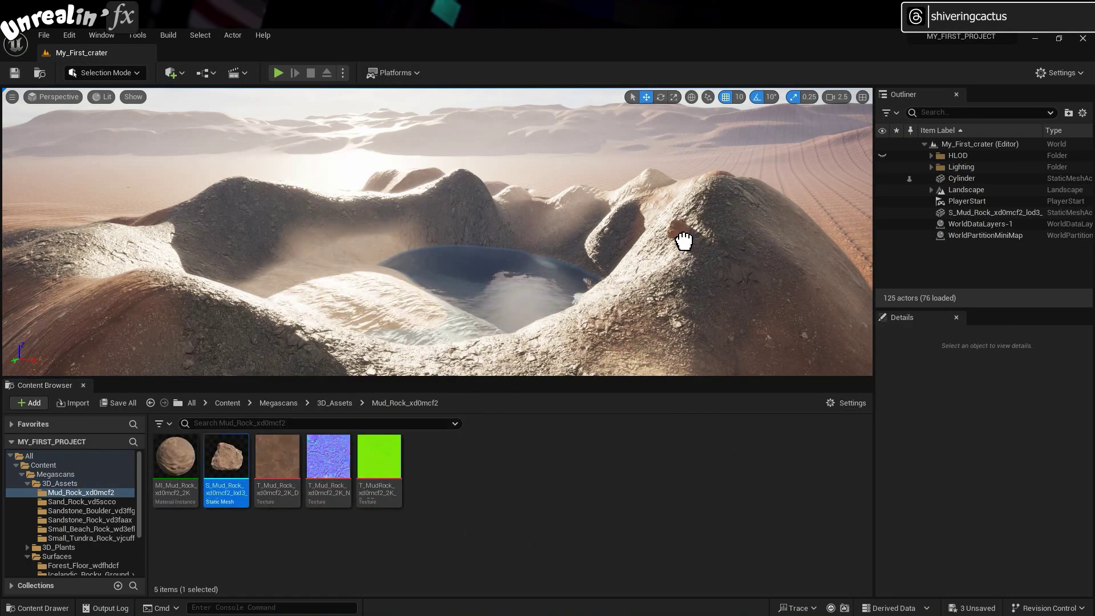
left_click_drag(672, 247, 673, 245)
right_click_drag(783, 154, 715, 219)
key("r")
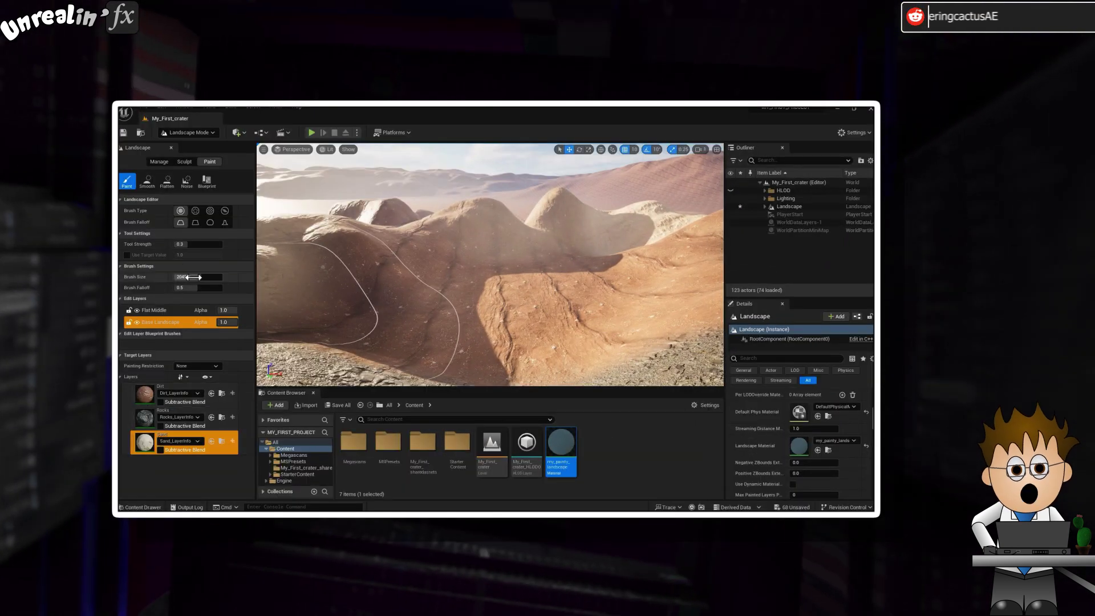
Paint Sand across the dunes, soften the falloff, then paint the Rocks layer into the valley
mouse_move(342, 292)
left_mouse_down()
mouse_move(380, 291)
mouse_move(530, 241)
mouse_move(651, 229)
mouse_move(435, 259)
mouse_move(336, 286)
mouse_move(389, 246)
mouse_move(399, 226)
mouse_move(379, 215)
left_mouse_up()
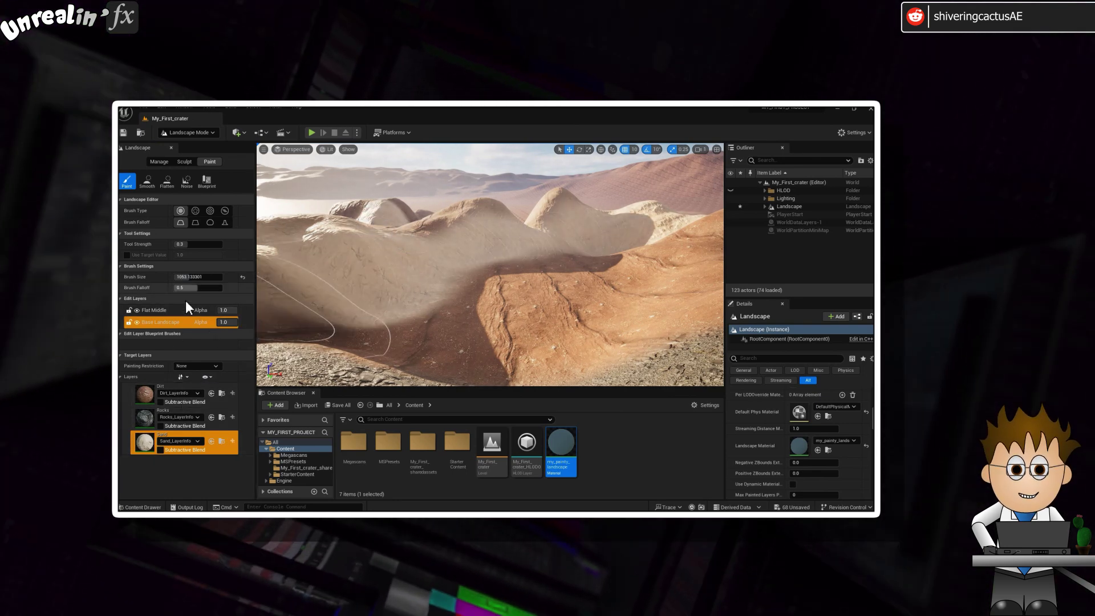
left_click_drag(197, 287, 178, 287)
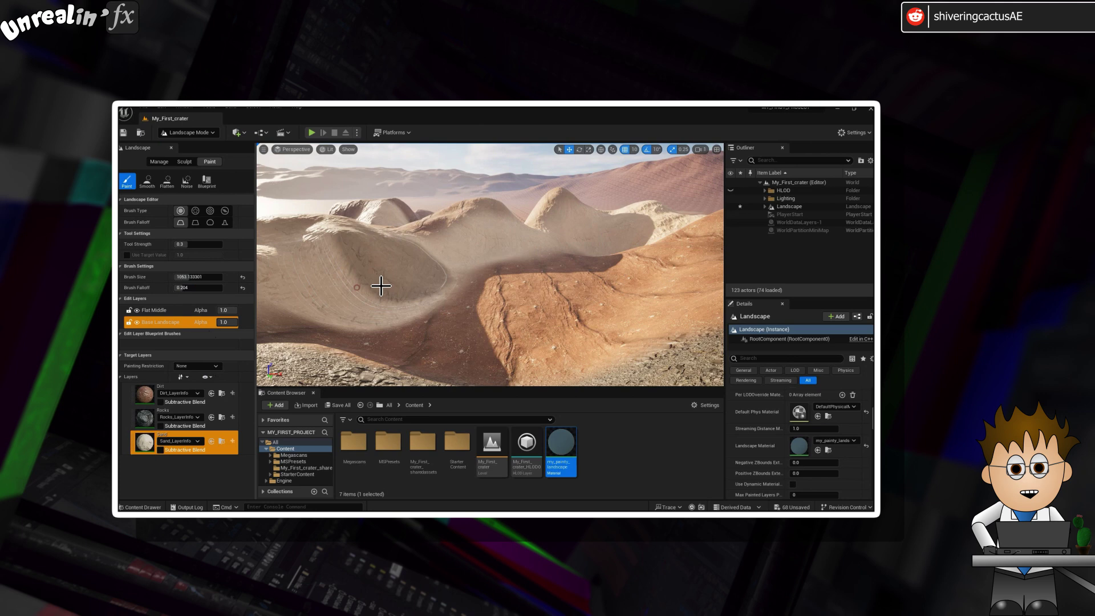
left_click(172, 417)
mouse_move(331, 348)
left_mouse_down()
mouse_move(489, 318)
mouse_move(493, 276)
left_mouse_up()
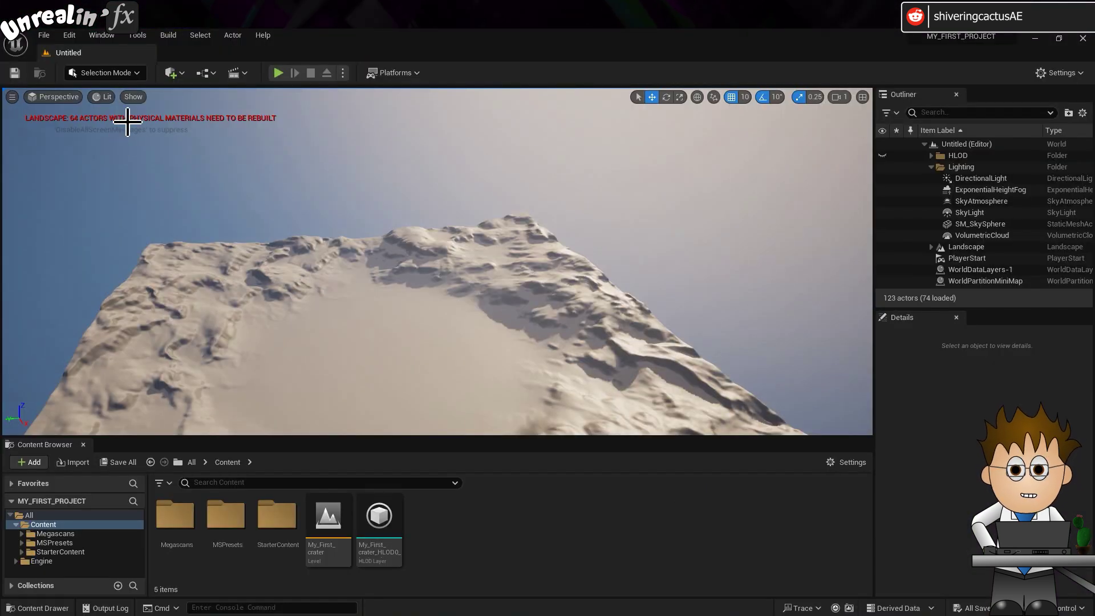
Reopen the My_First_crater level from File > Recent Levels
left_click(44, 35)
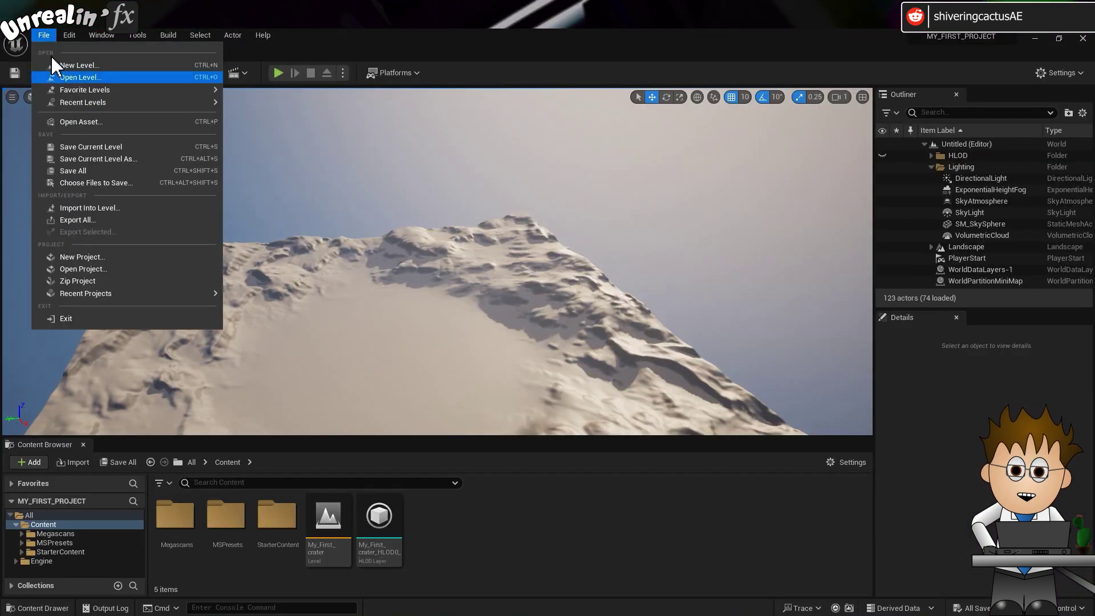
mouse_move(145, 109)
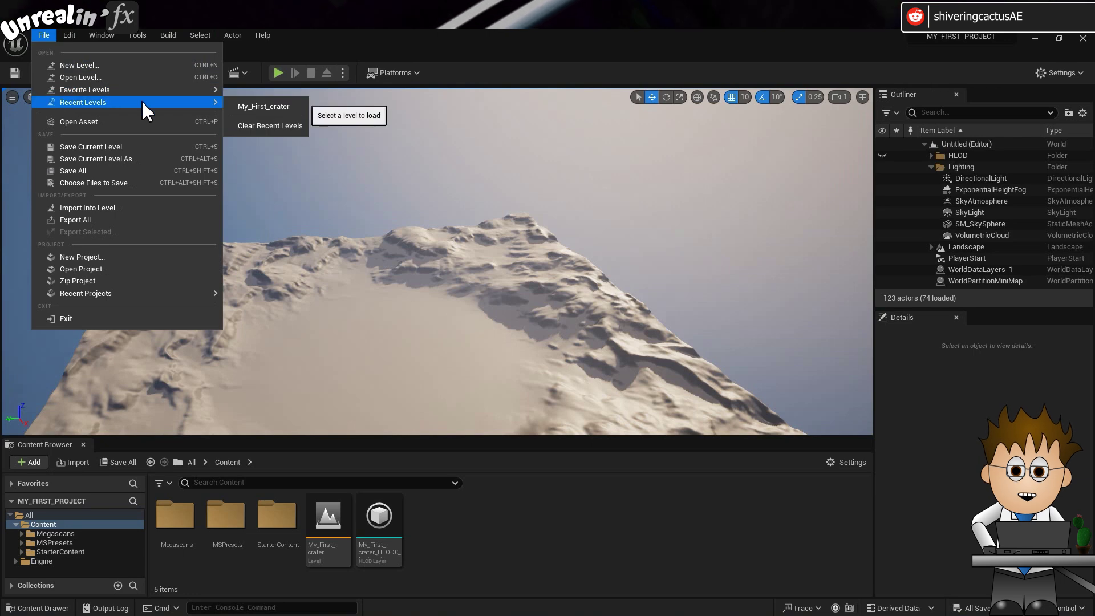
left_click(298, 106)
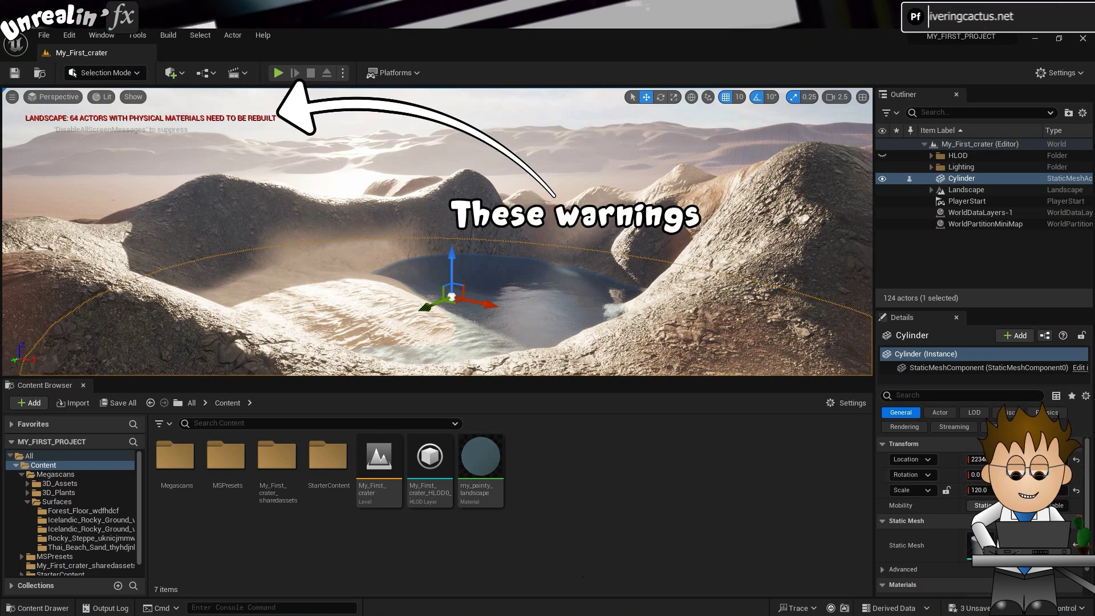
Run DisableAllScreenMessages in the Cmd console to hide rebuild warnings
left_click(249, 607)
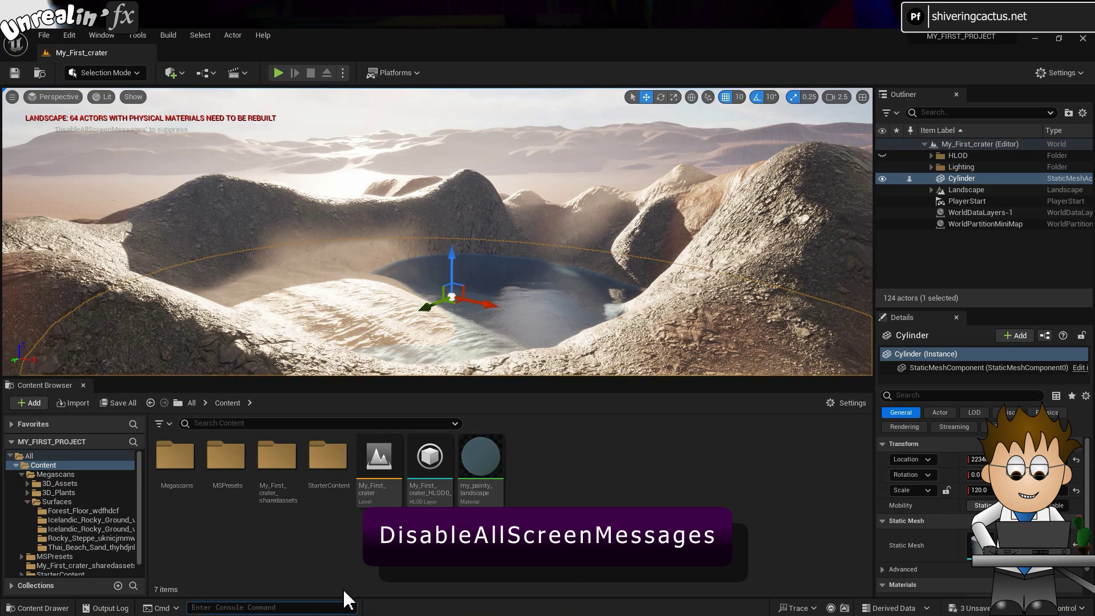
type("DisableAllScreenMessages")
key("Return")
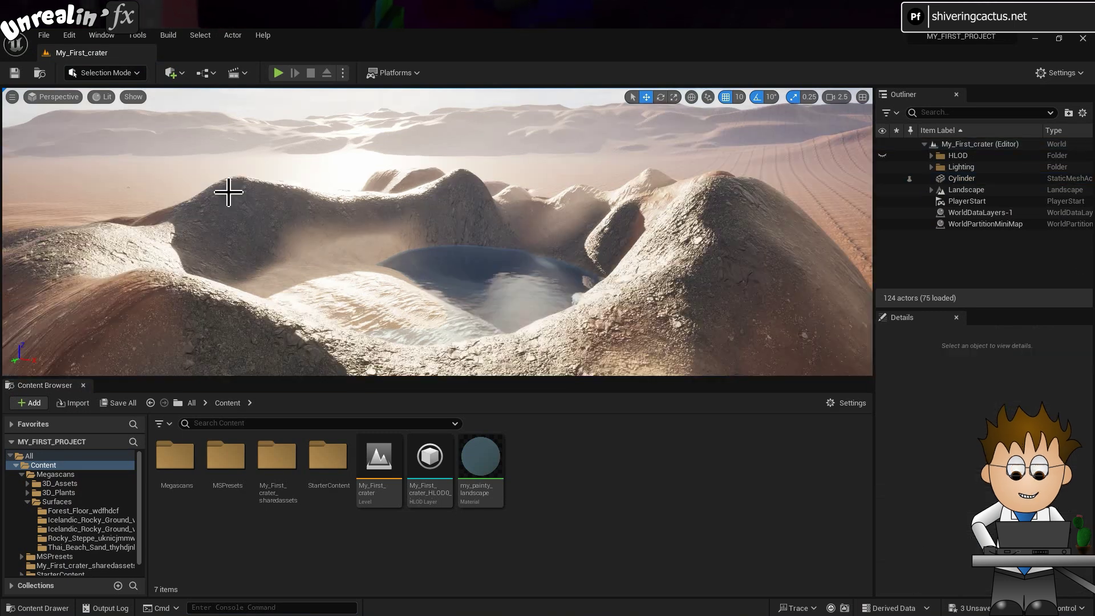
Open Quixel Bridge from the Add menu and search for rock assets
left_click(182, 75)
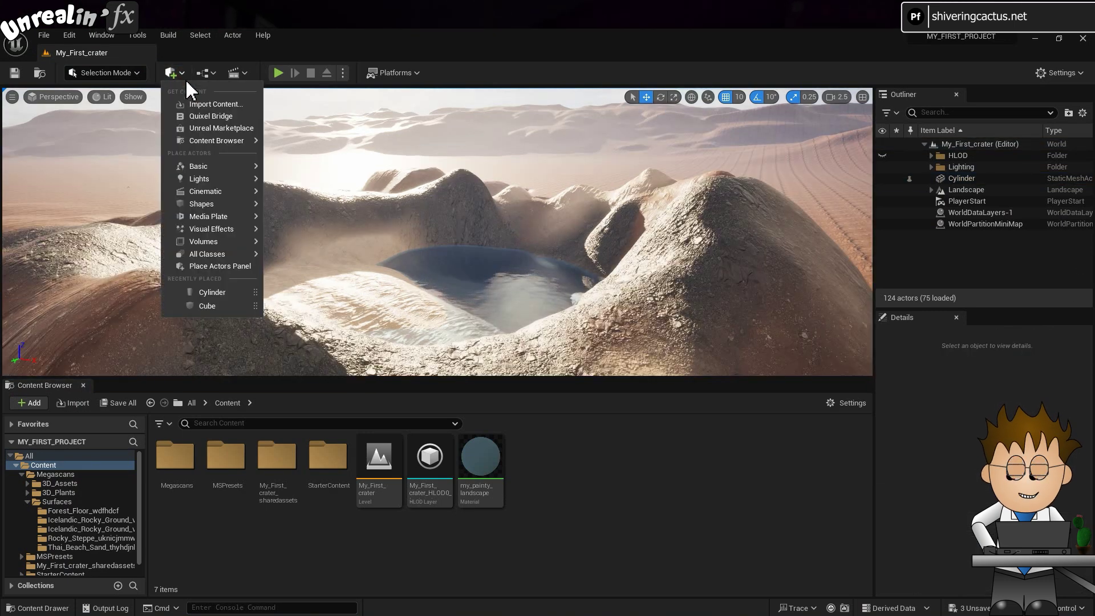
left_click(244, 117)
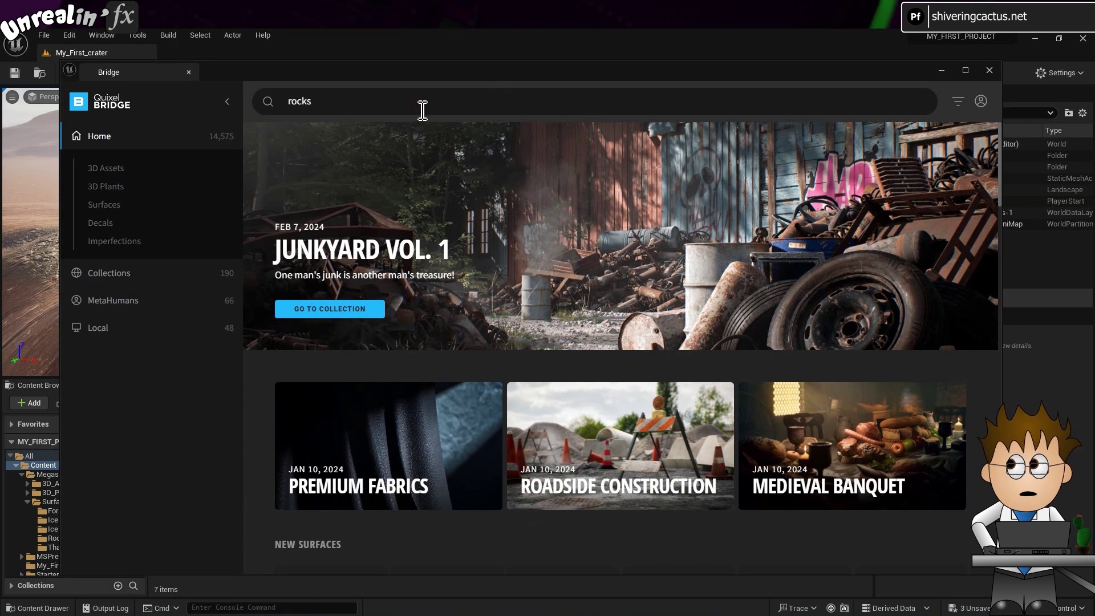
key("BackSpace")
key("Return")
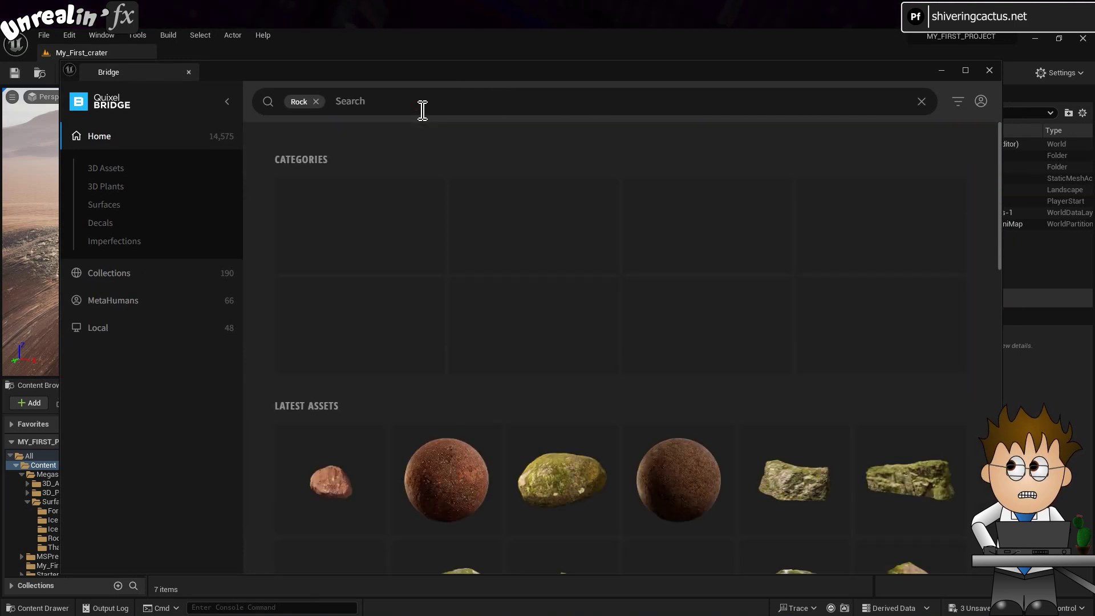
Add the Sand Rock to the project, check the Sandstone Boulder, and close Bridge
left_click(911, 465)
left_click(968, 561)
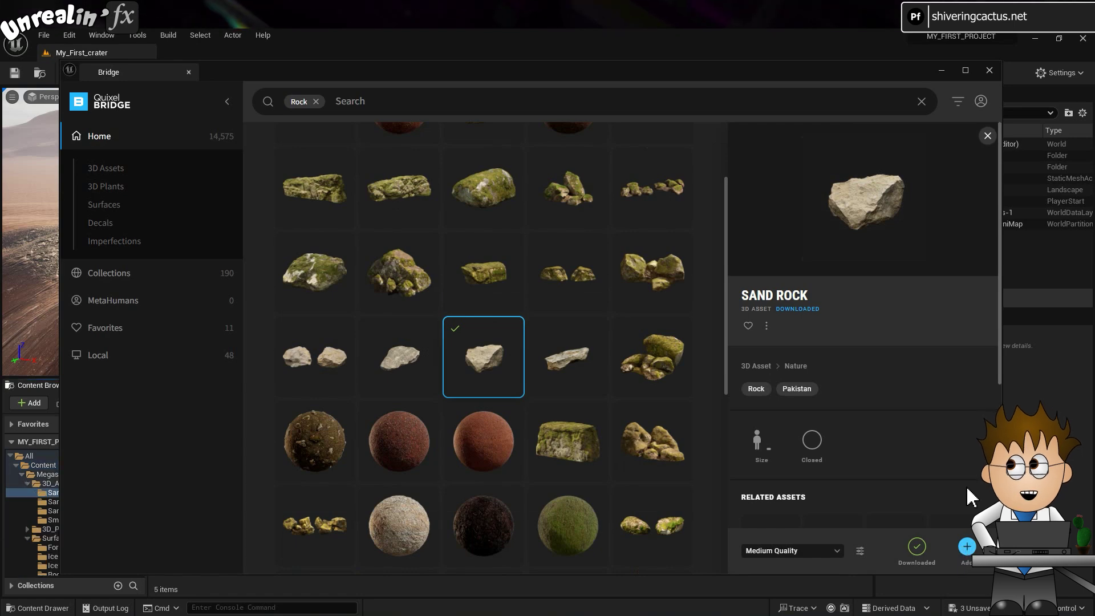
scroll(573, 362, "down", 3)
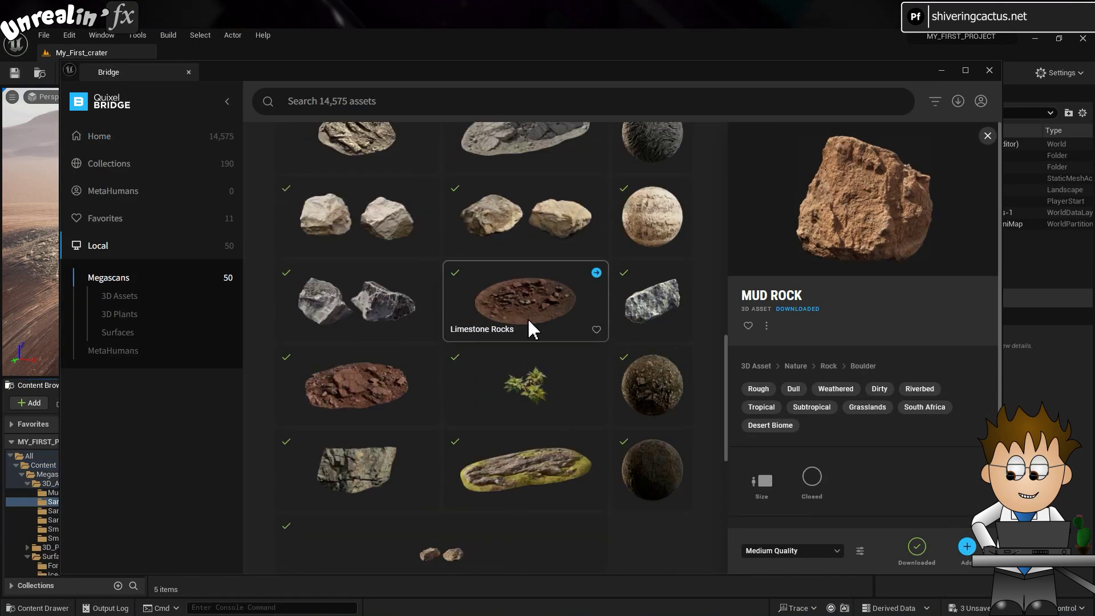
scroll(536, 337, "up", 2)
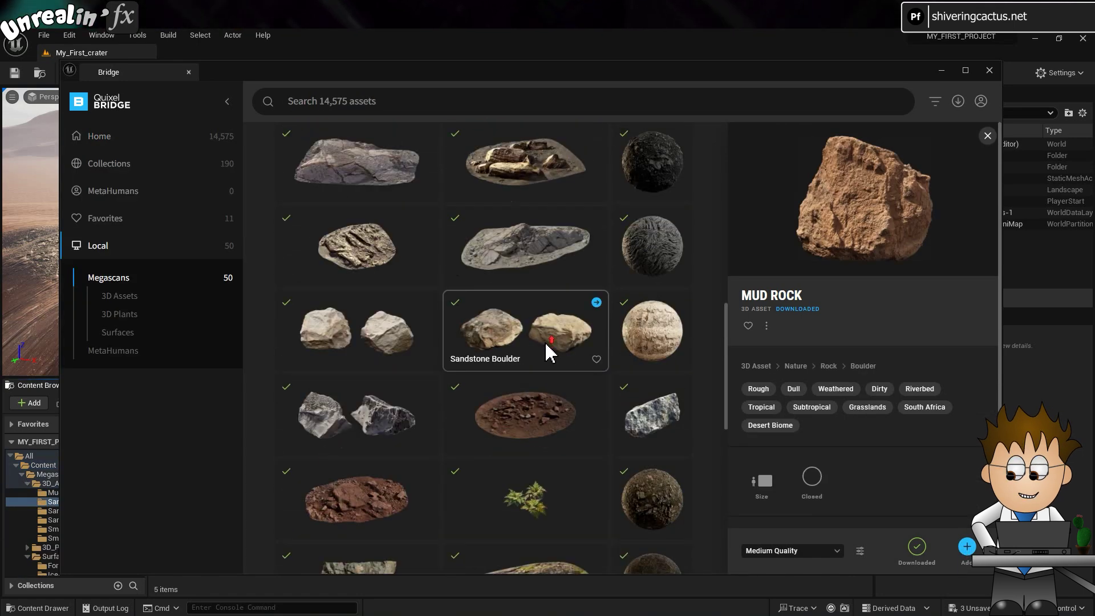
left_click(546, 344)
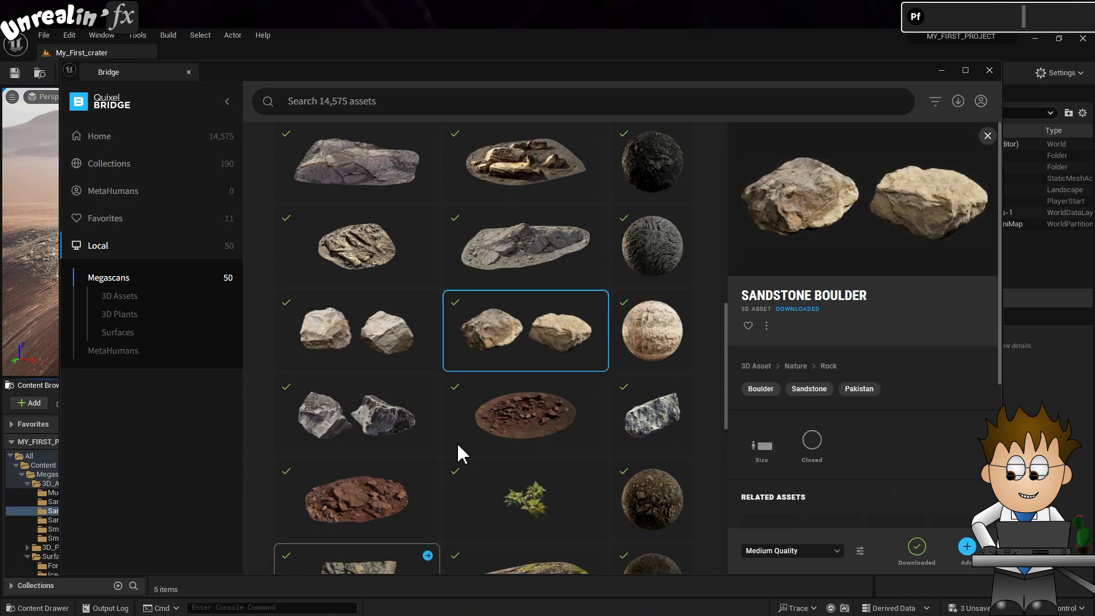
left_click(989, 71)
Go to Megascans > 3D_Assets > Mud_Rock and drag S_Mud_Rock onto the crater ridge
left_click(269, 403)
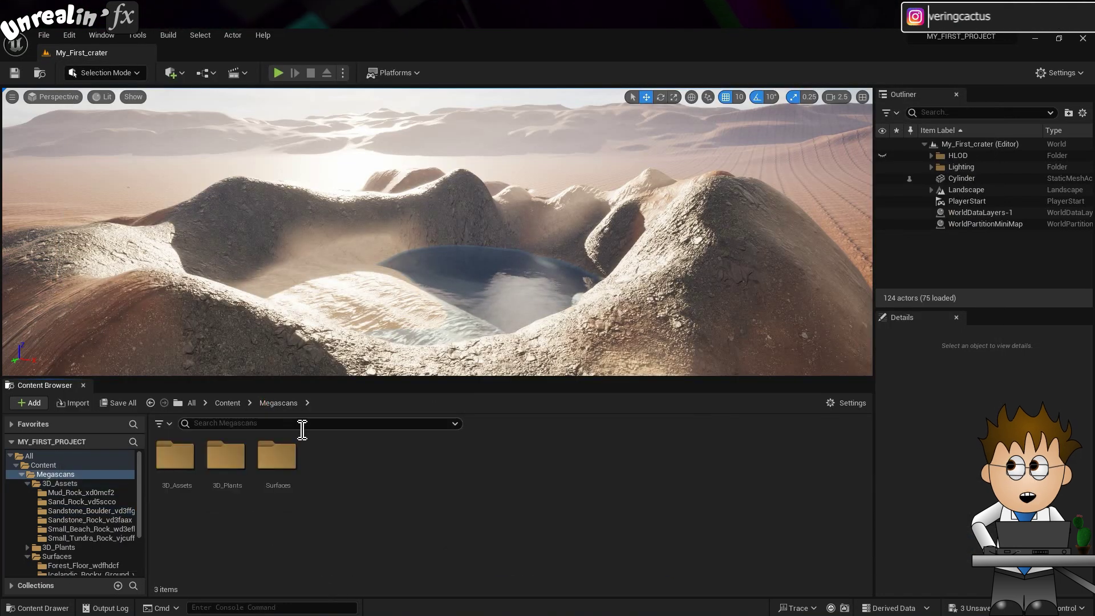
double_click(179, 467)
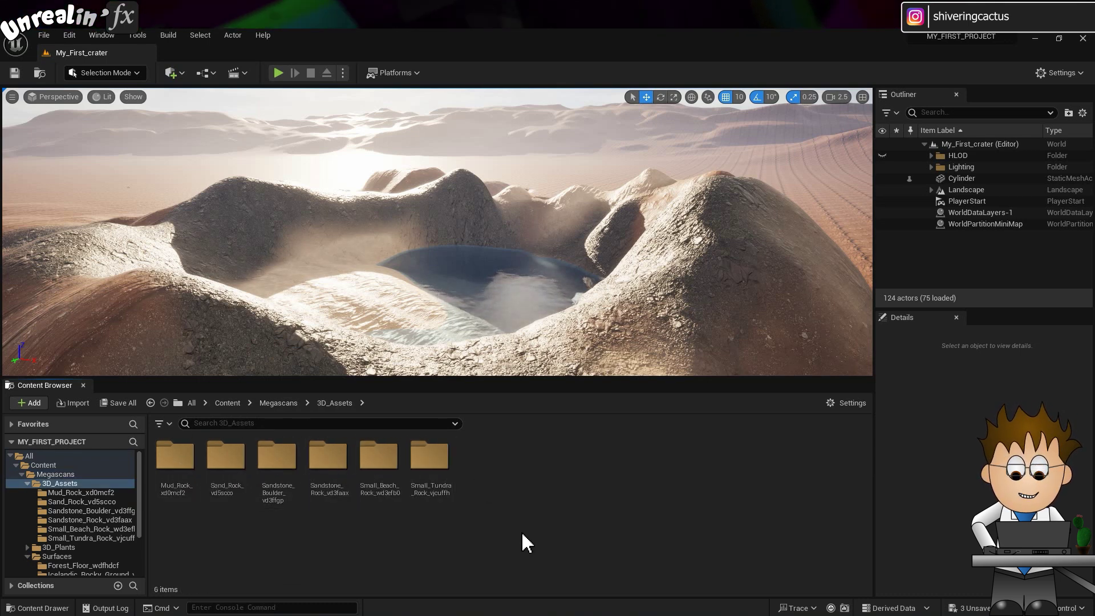
double_click(192, 465)
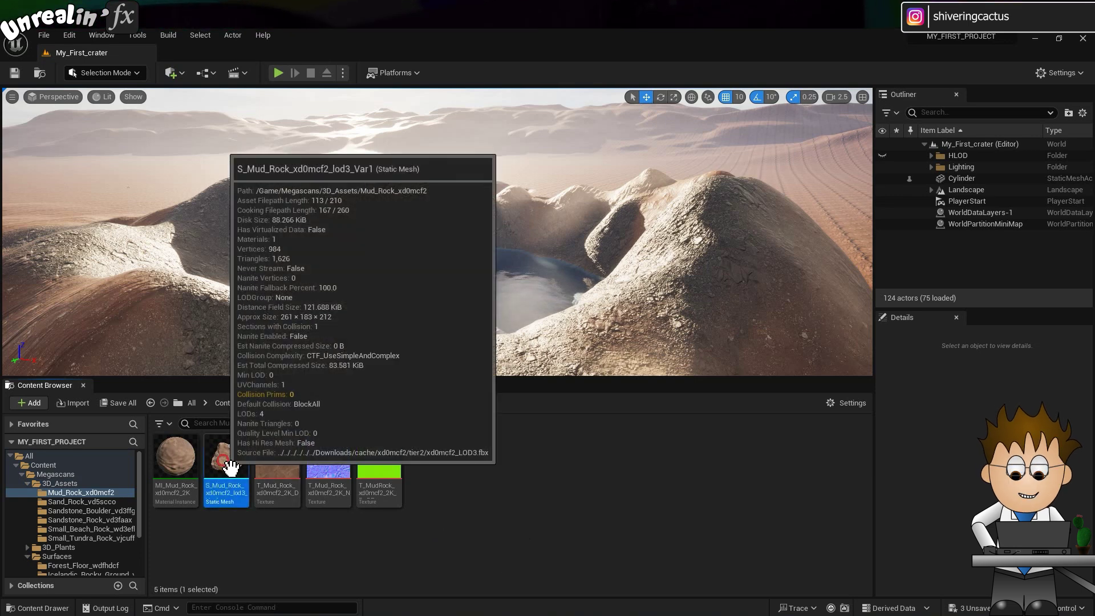
left_click_drag(225, 459, 667, 260)
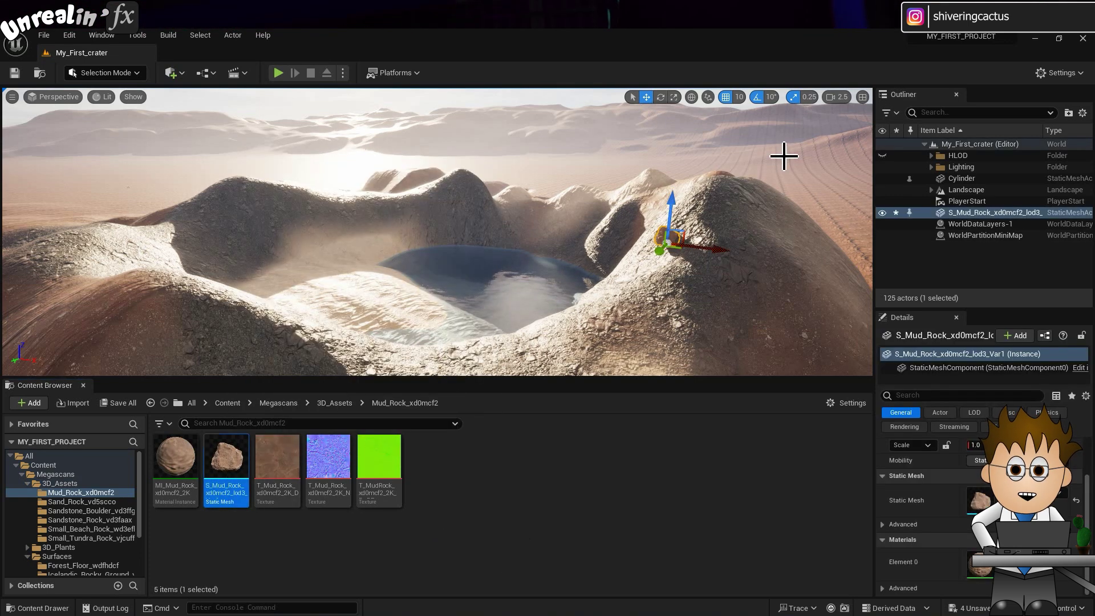
Scale the placed rock up to 3.5 times, then undo the change
key("r")
right_click_drag(782, 154, 718, 231)
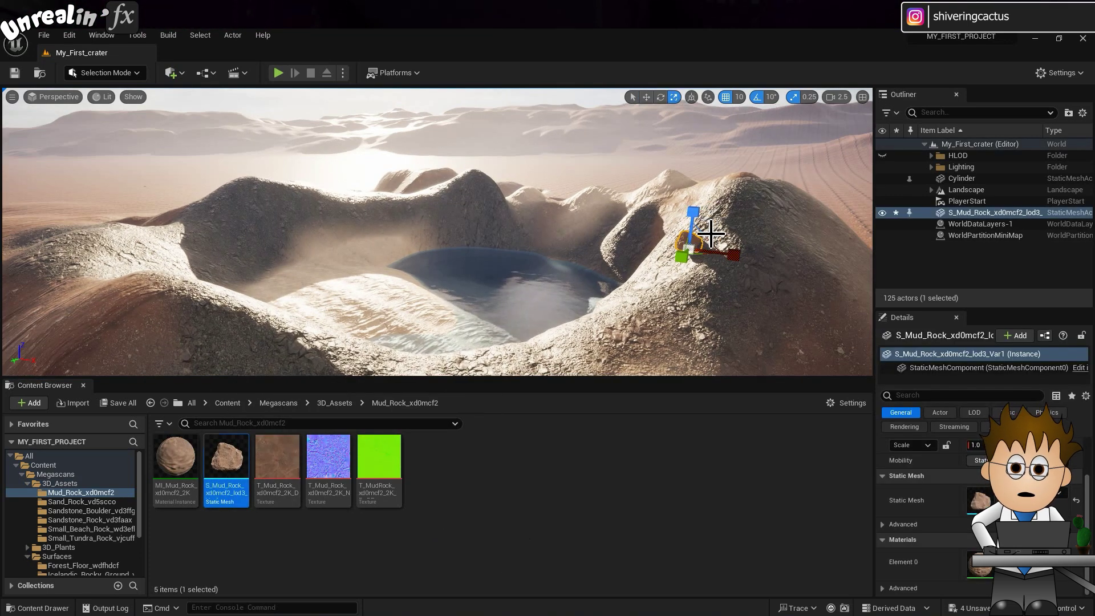
left_click_drag(688, 250, 865, 260)
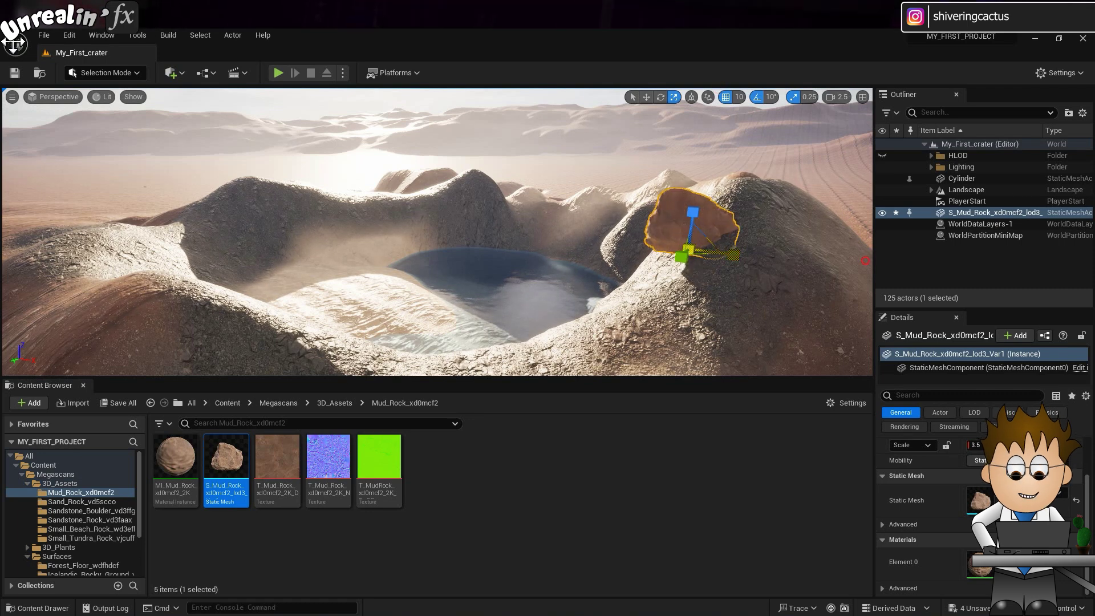
key("ctrl+z")
key("ctrl+z")
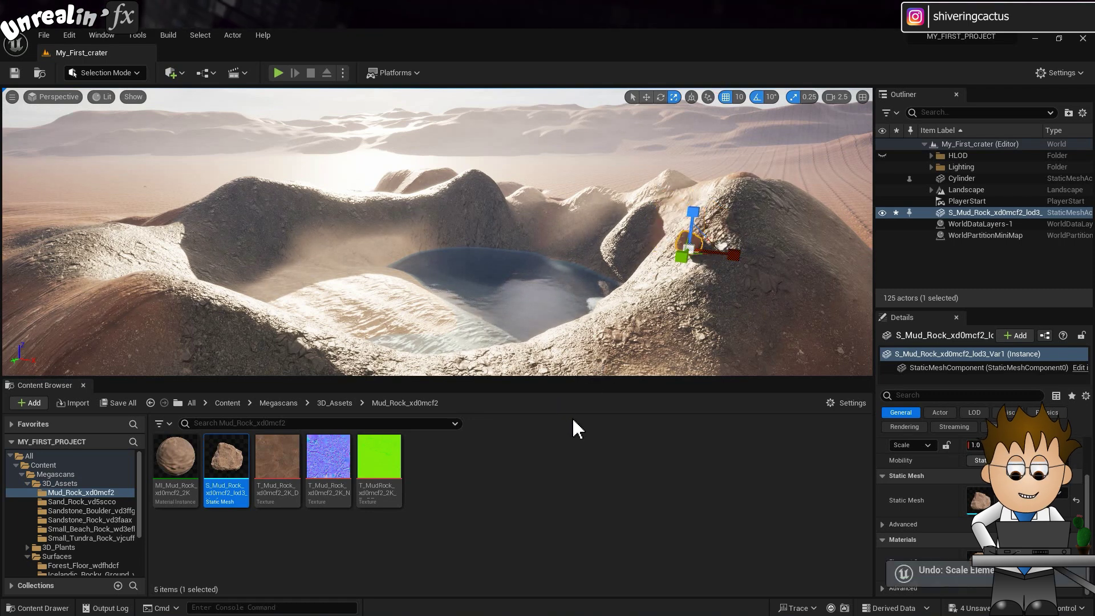
left_click(471, 471)
Switch to Foliage mode and save the Mud Rock mesh as a foliage type
left_click(134, 72)
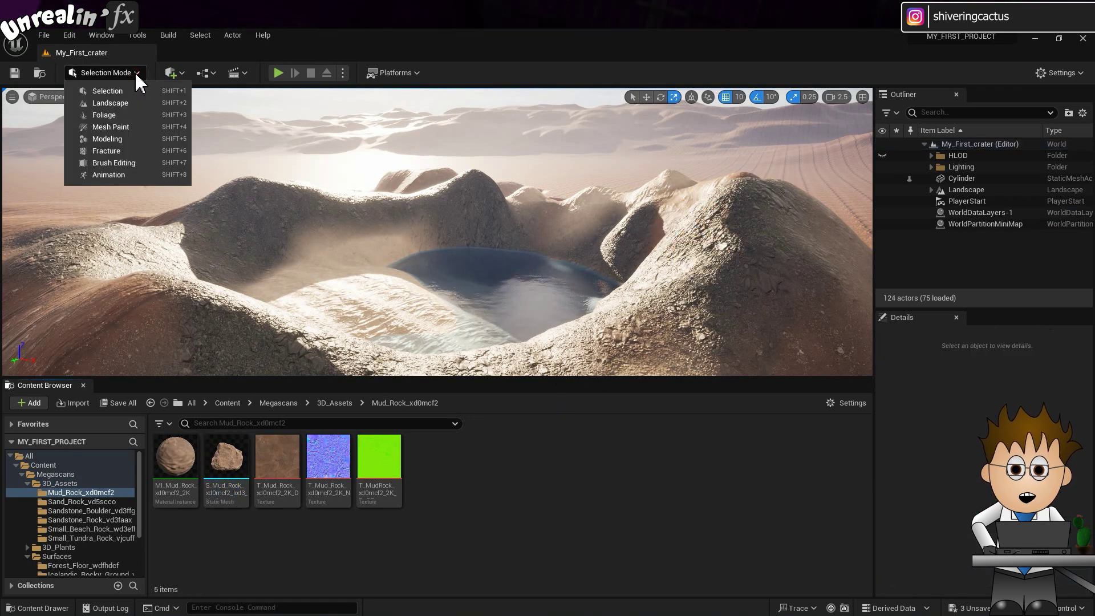
left_click(133, 115)
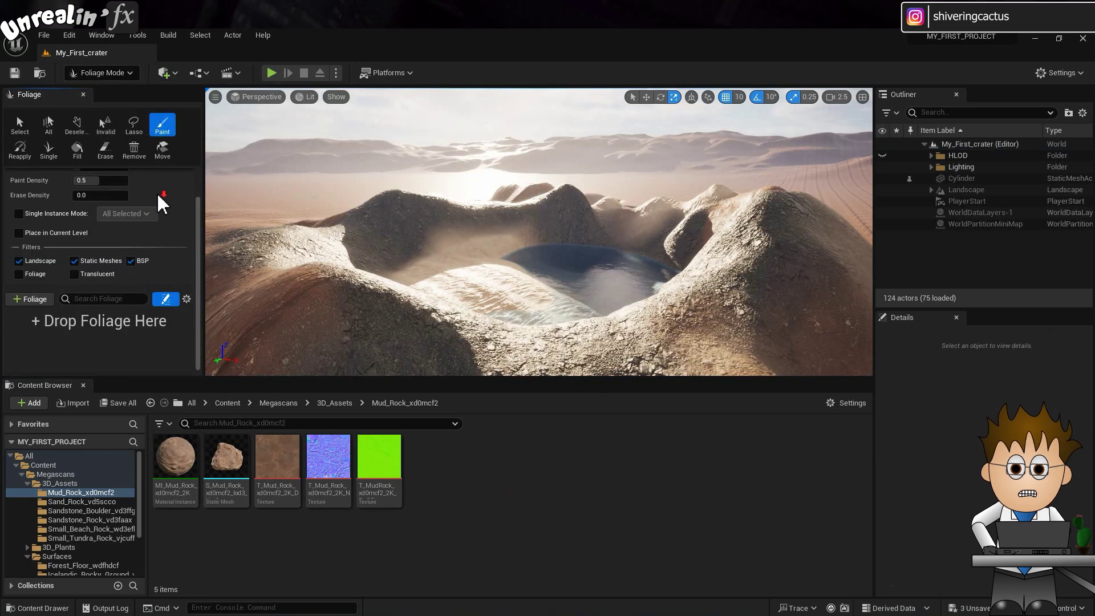
left_click_drag(237, 479, 89, 350)
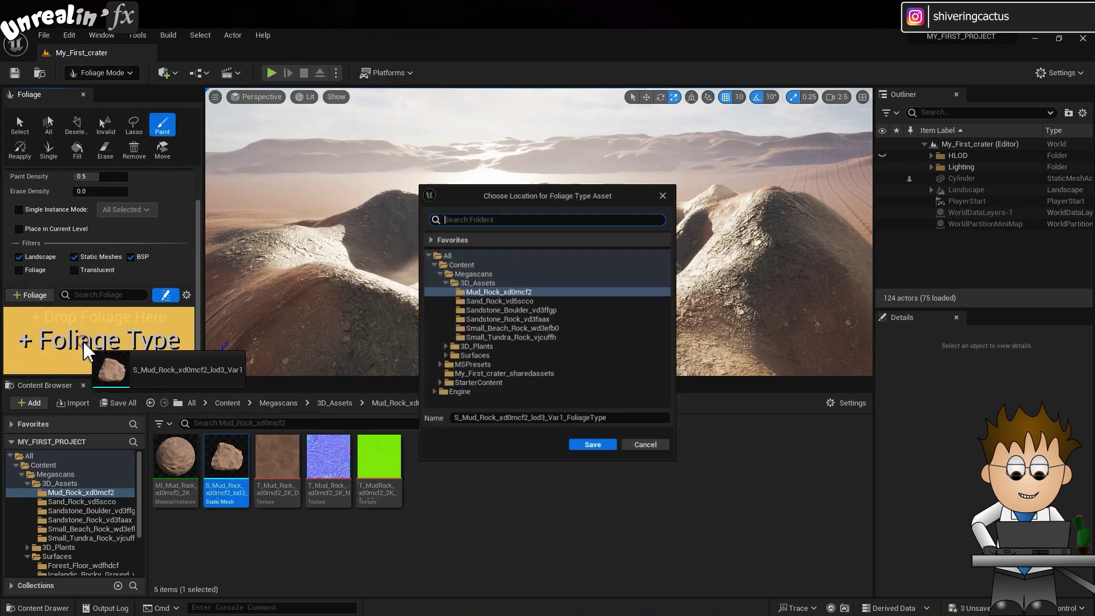
left_click(593, 446)
Save the Sand Rock mesh from its folder as a foliage type
left_click(326, 404)
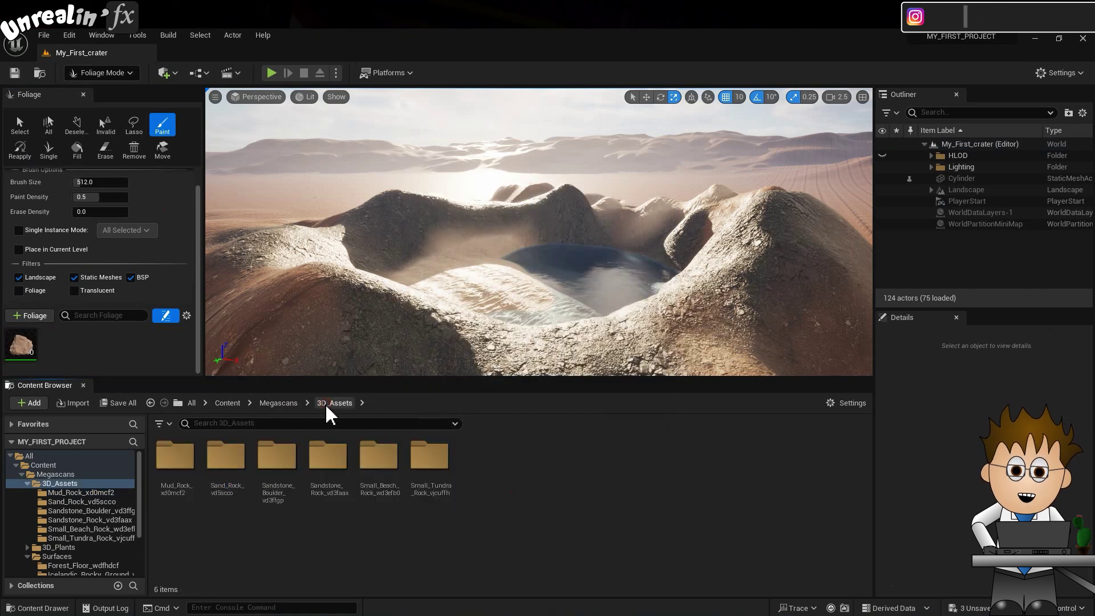
double_click(242, 462)
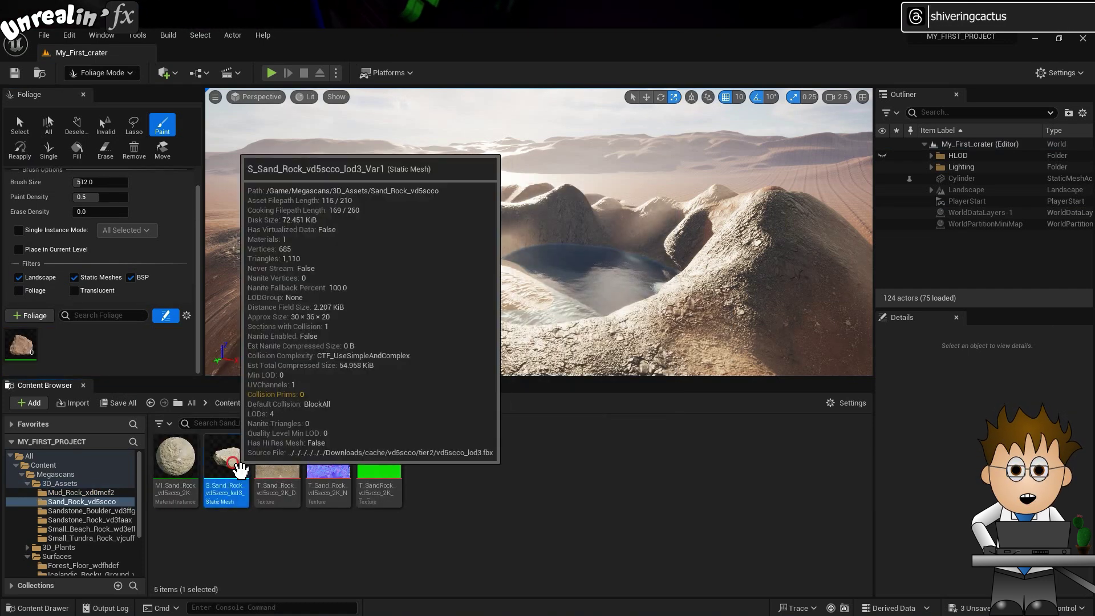
left_click_drag(228, 457, 78, 342)
left_click(591, 445)
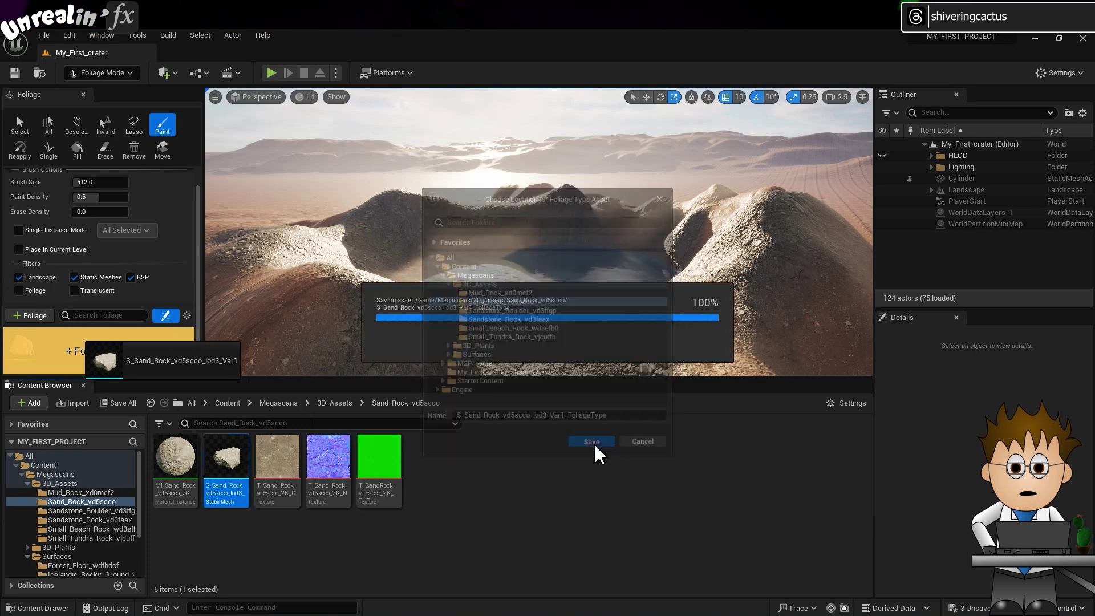
Save the Sandstone Boulder as a foliage type, then open the Sandstone_Rock_vd3faax folder
left_click(336, 404)
double_click(277, 457)
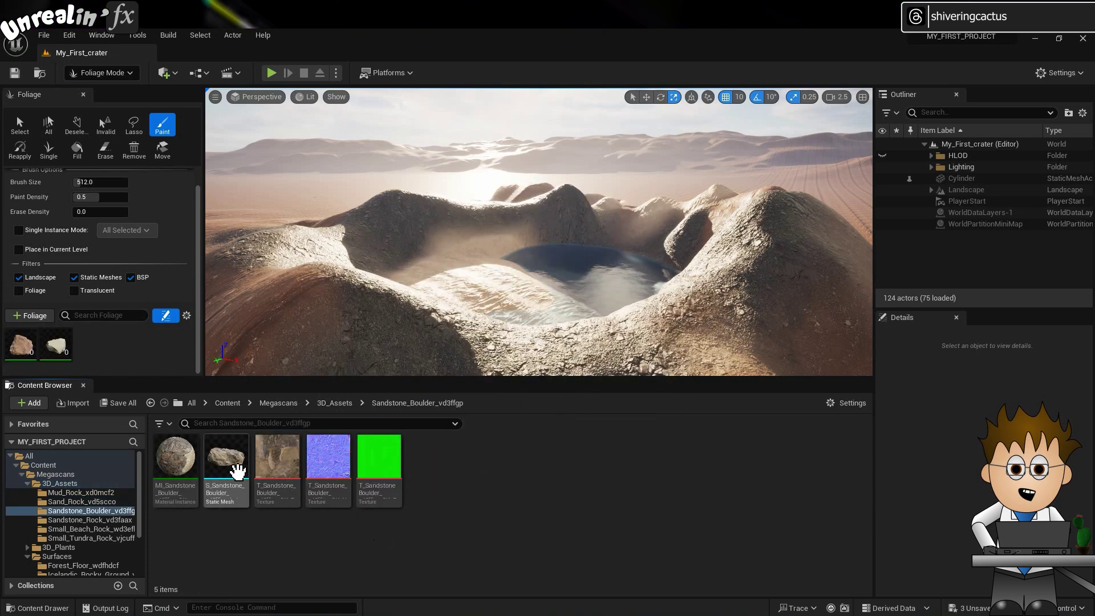
left_click_drag(238, 471, 115, 337)
left_click(591, 447)
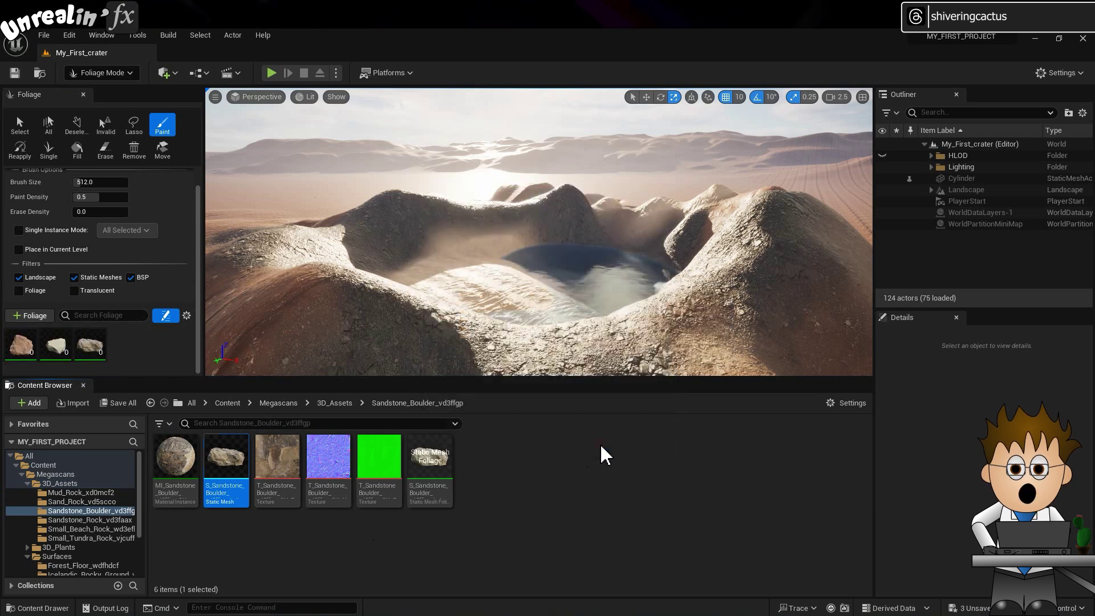
left_click(335, 404)
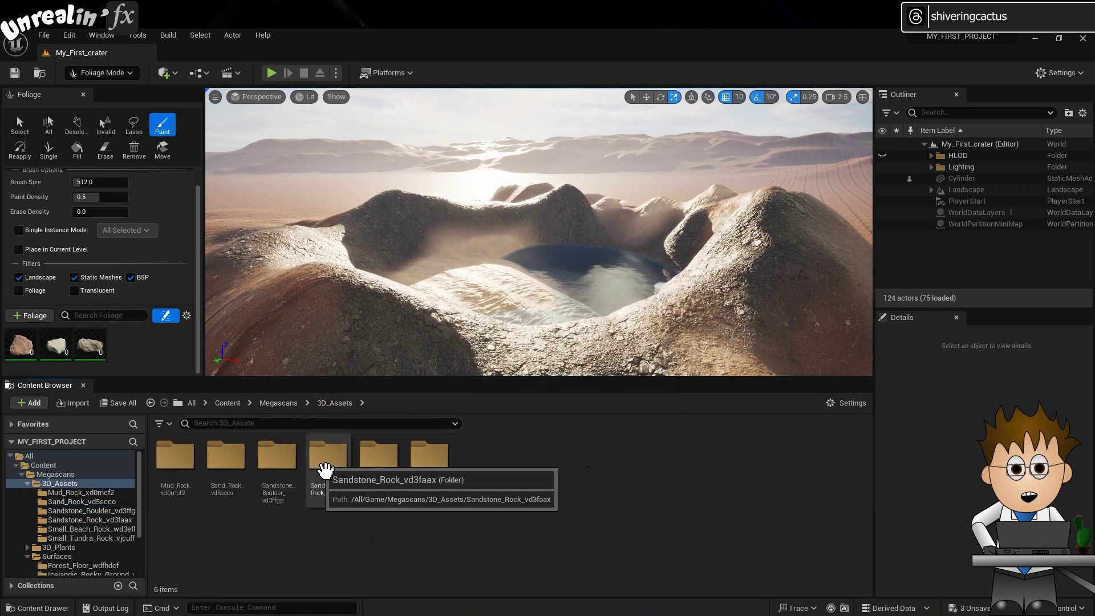
double_click(319, 457)
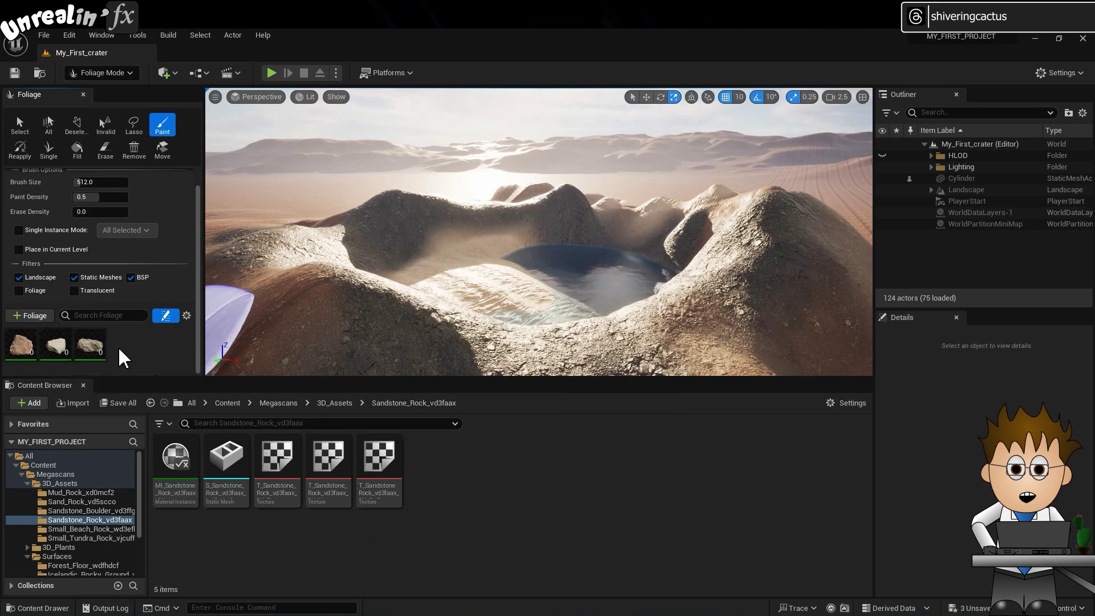
Select all three rock foliage types, try a stroke along the rim, and undo it
key("ctrl+a")
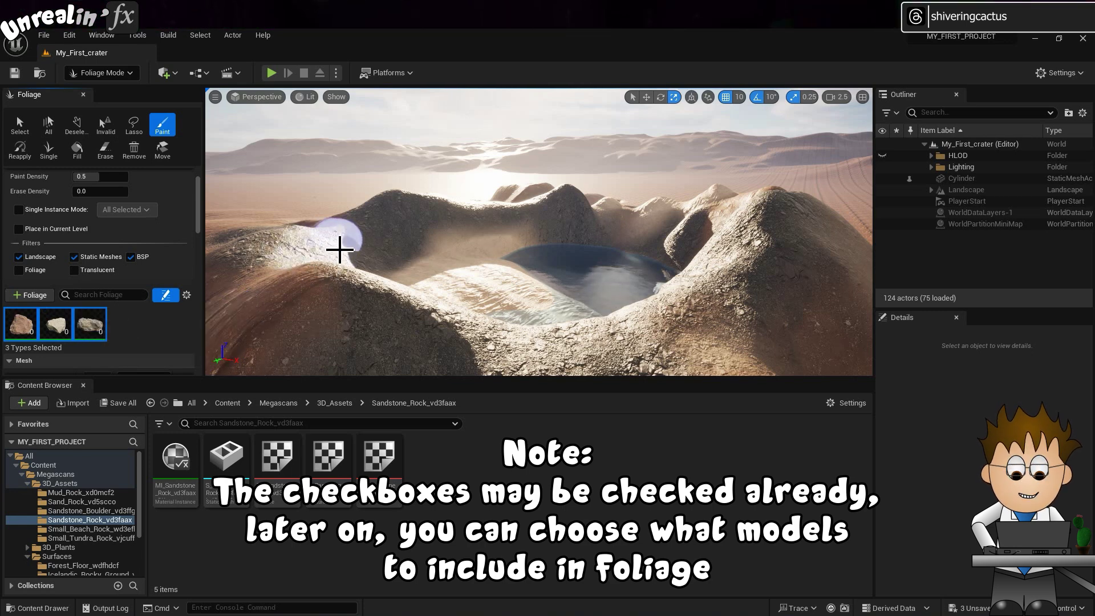
mouse_move(350, 247)
left_mouse_down()
mouse_move(320, 283)
mouse_move(435, 313)
mouse_move(724, 277)
mouse_move(764, 223)
left_mouse_up()
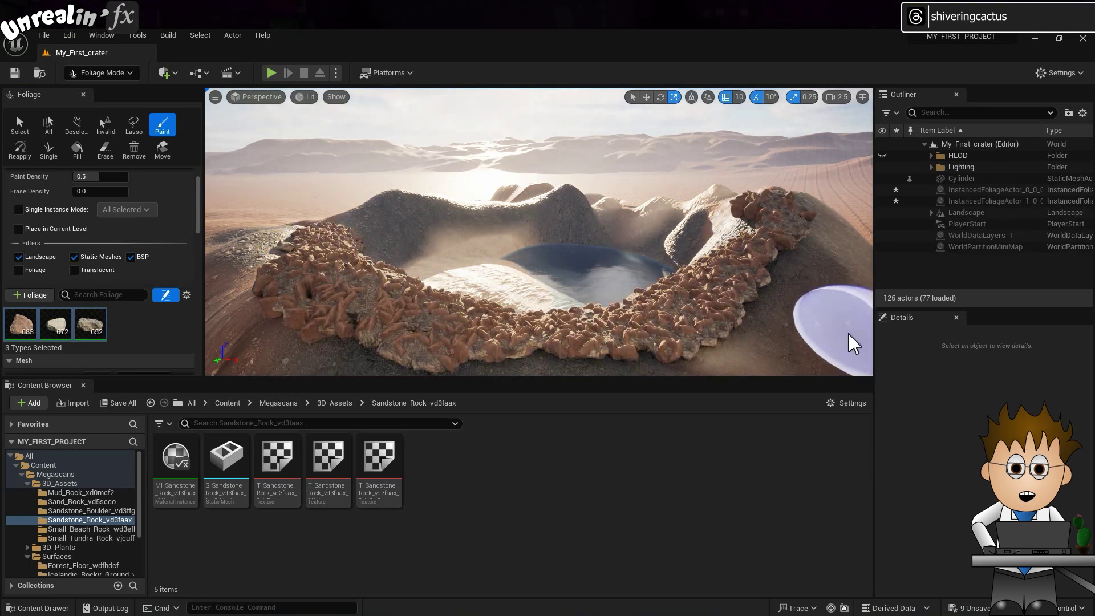
key("ctrl+z")
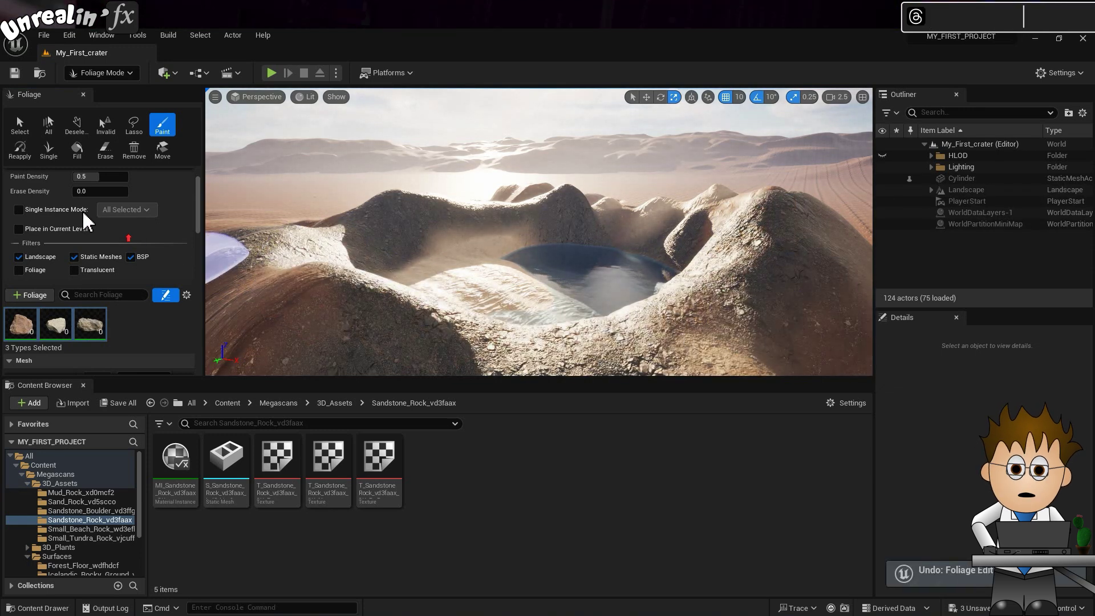
Enlarge the foliage brush to about 1464 and adjust the density and minimum Scale X values
scroll(163, 251, "up", 2)
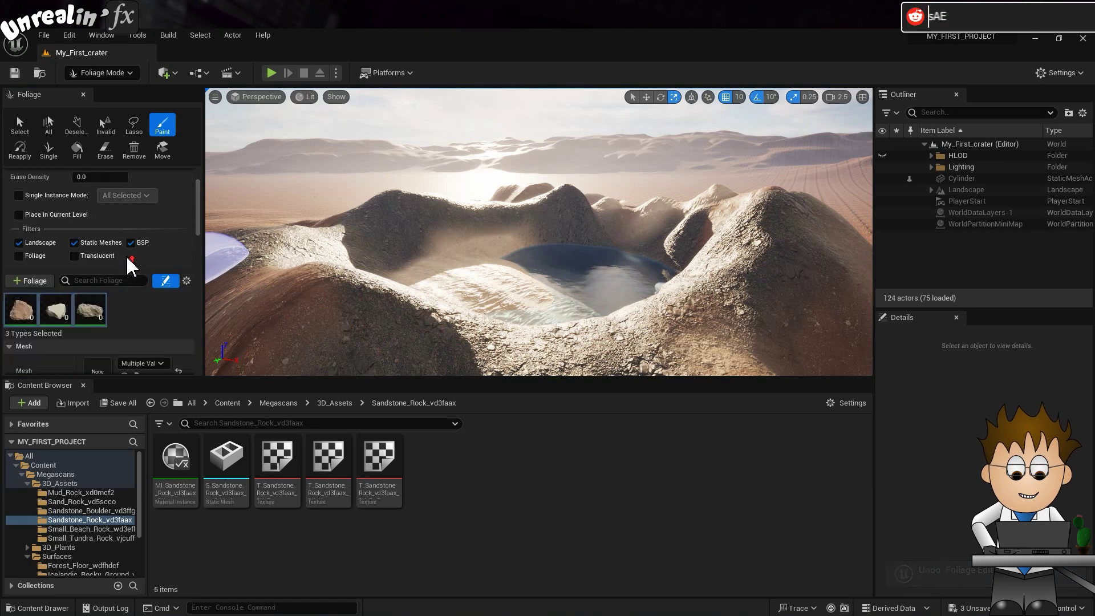
mouse_move(101, 205)
left_mouse_down()
mouse_move(136, 204)
mouse_move(74, 221)
left_mouse_up()
scroll(80, 240, "down", 10)
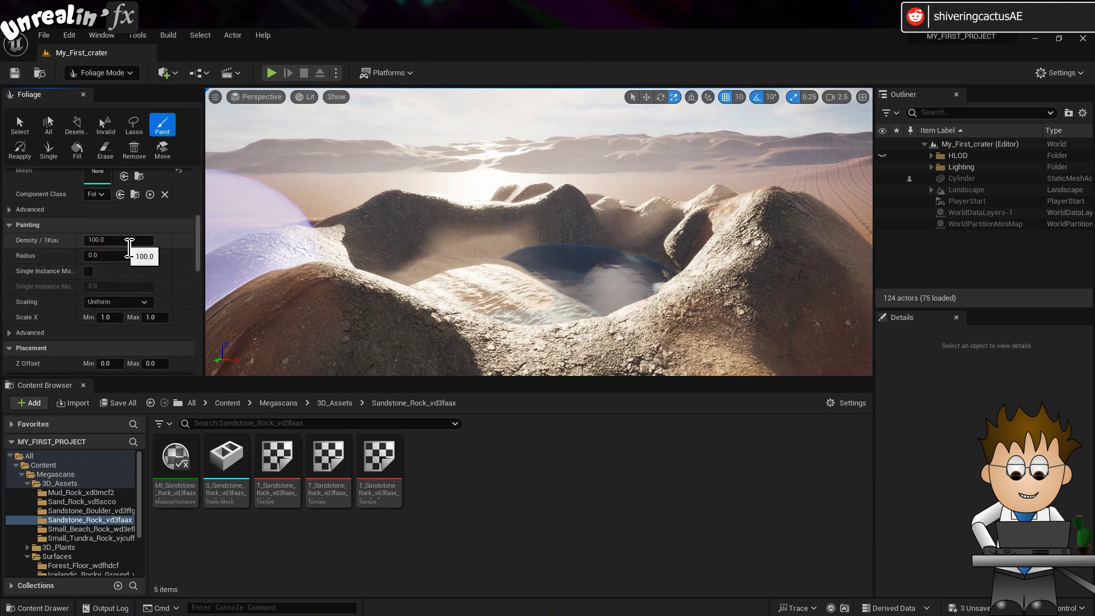
left_click(129, 242)
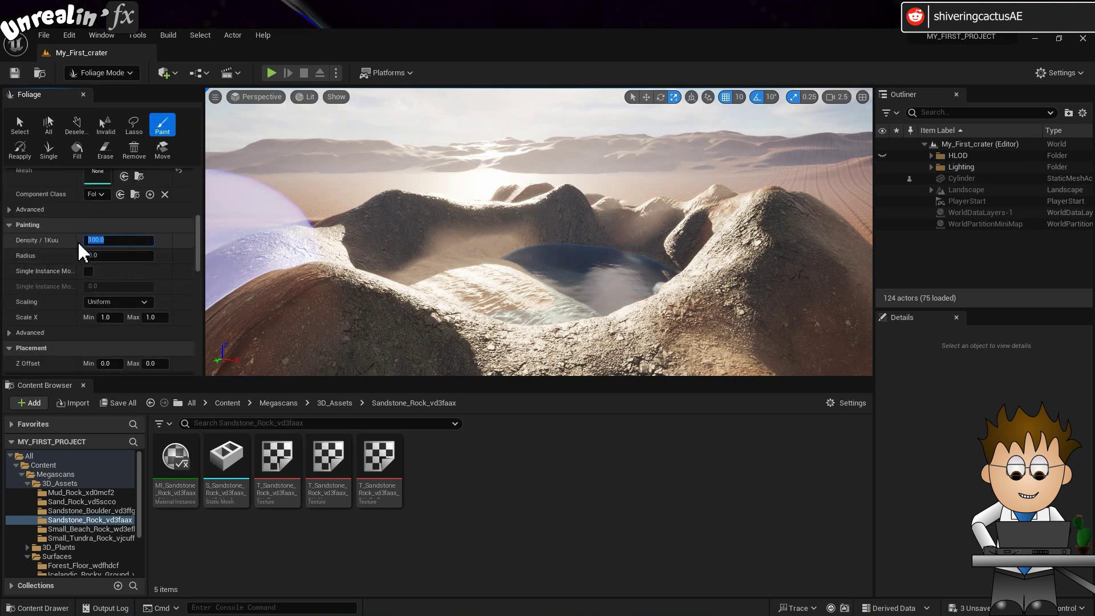
type("50")
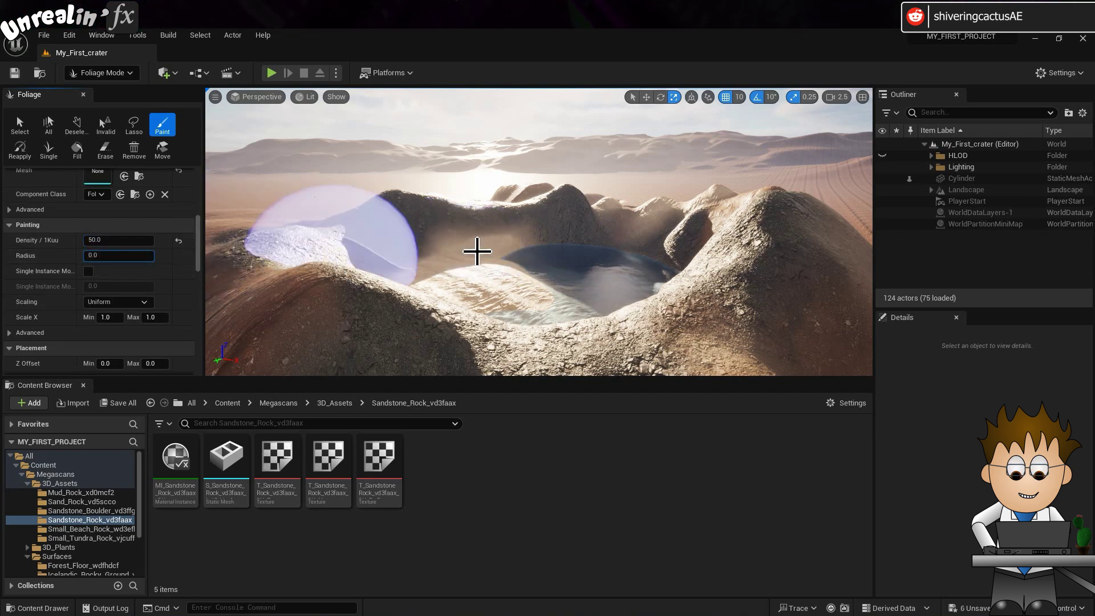
scroll(107, 270, "down", 2)
left_click(123, 282)
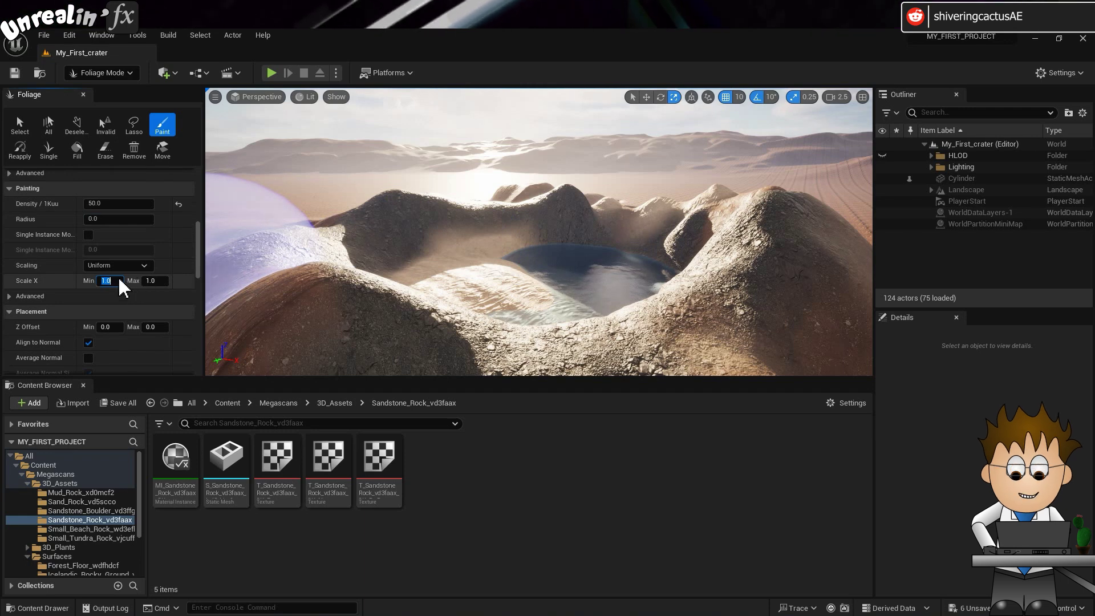
left_click(117, 265)
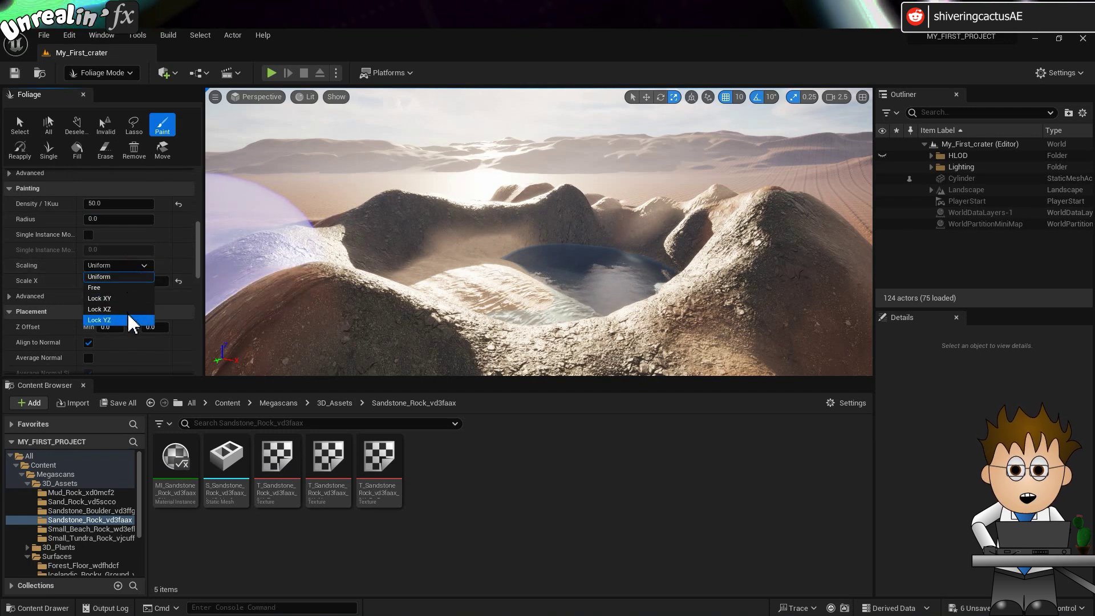
key("Escape")
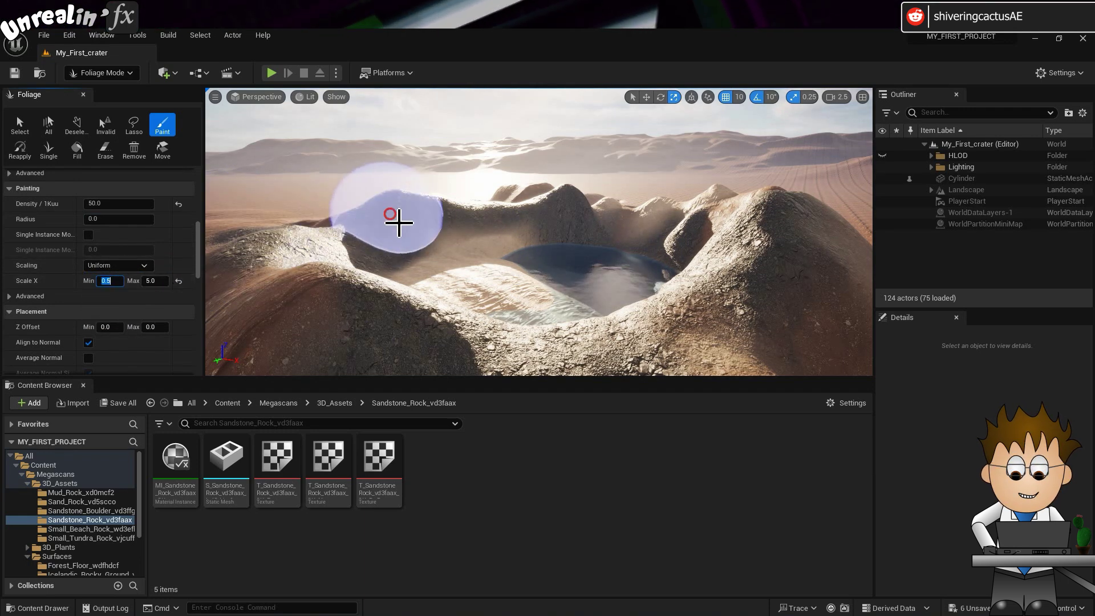
Paint rocks across the crater, undo the oversized pass, and repaint smaller, sparser rim rocks
mouse_move(398, 223)
left_mouse_down()
mouse_move(330, 245)
mouse_move(391, 325)
mouse_move(745, 298)
mouse_move(805, 274)
left_mouse_up()
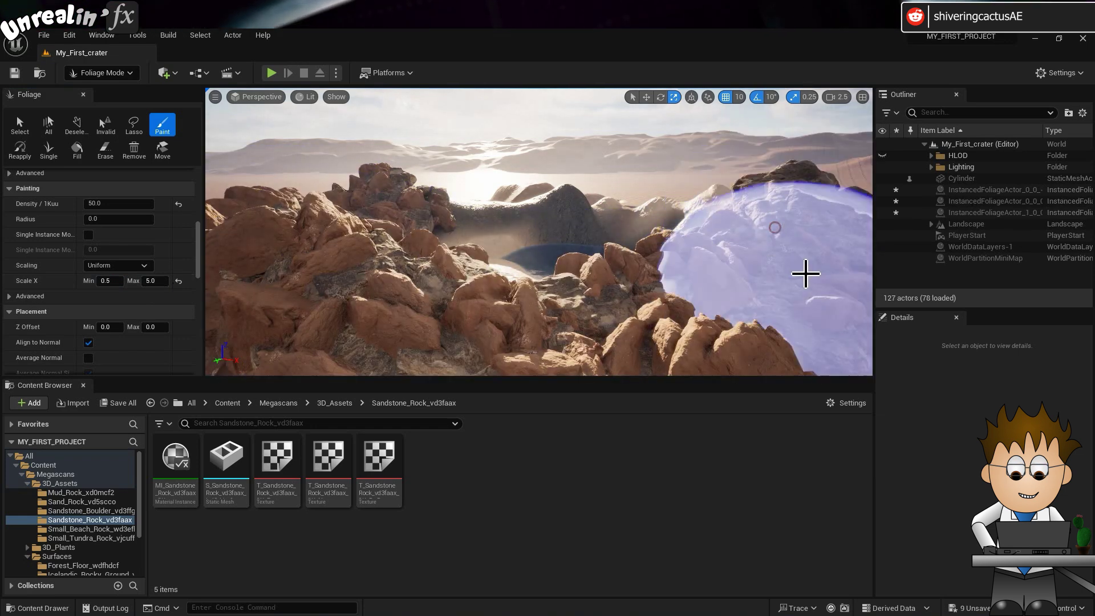
key("ctrl+z")
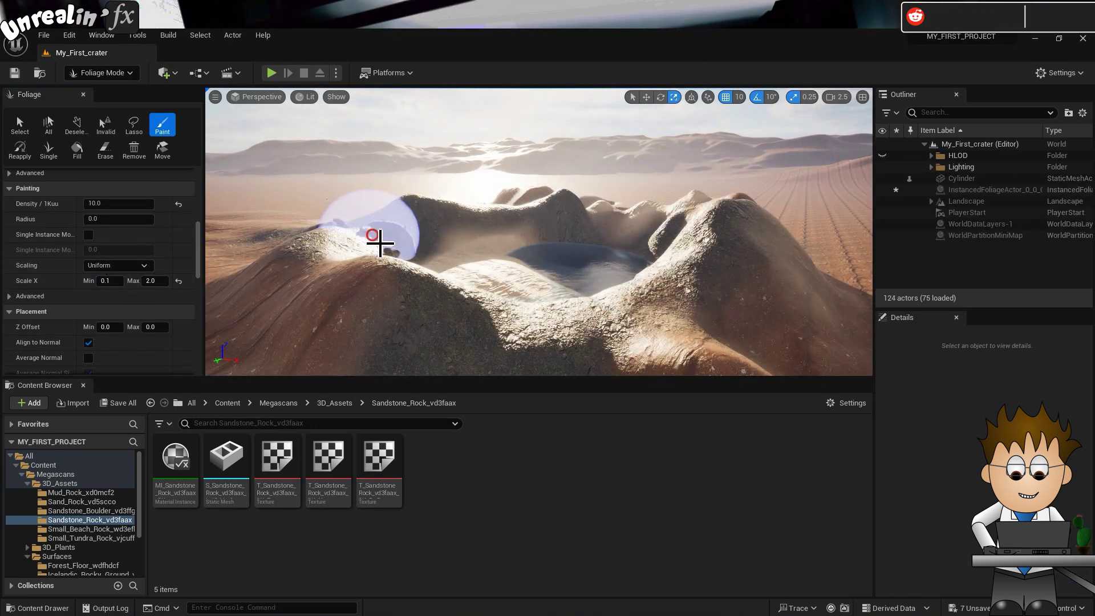
mouse_move(378, 239)
left_mouse_down()
mouse_move(357, 286)
mouse_move(575, 350)
mouse_move(738, 296)
mouse_move(713, 228)
mouse_move(576, 215)
mouse_move(228, 216)
left_mouse_up()
Paint rocks onto the right crater hill, then undo that stroke
scroll(130, 285, "down", 2)
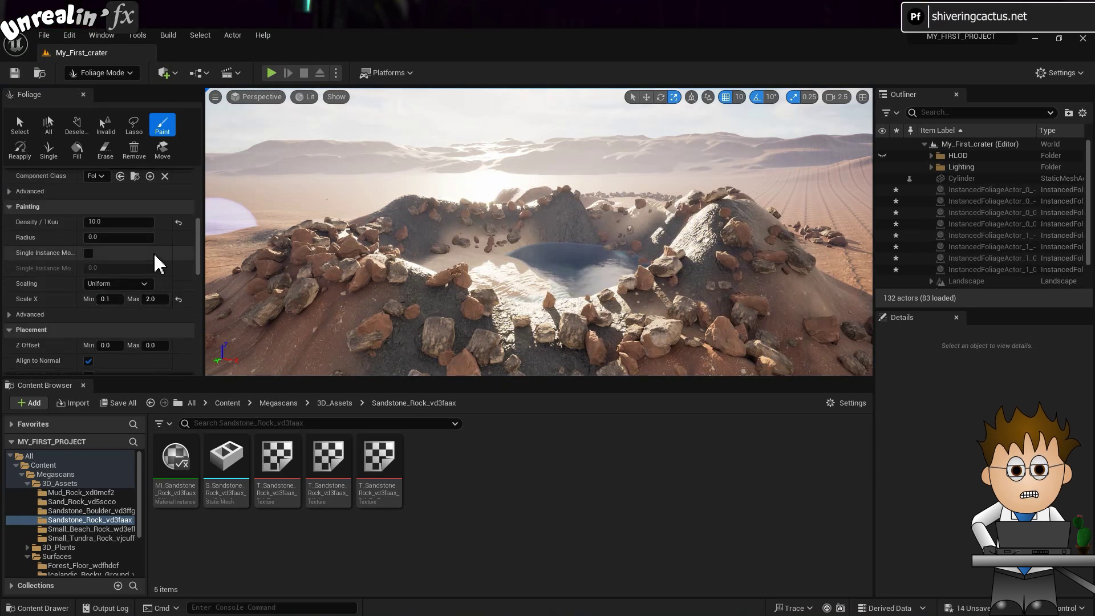
scroll(149, 263, "up", 2)
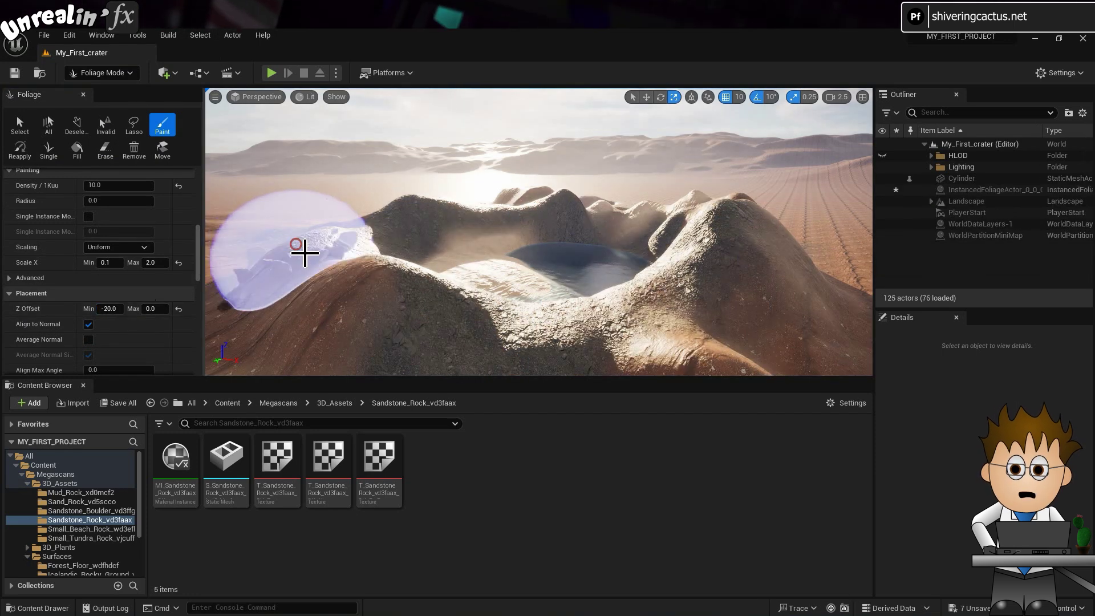
mouse_move(661, 345)
left_mouse_down()
mouse_move(748, 269)
mouse_move(752, 223)
mouse_move(721, 215)
left_mouse_up()
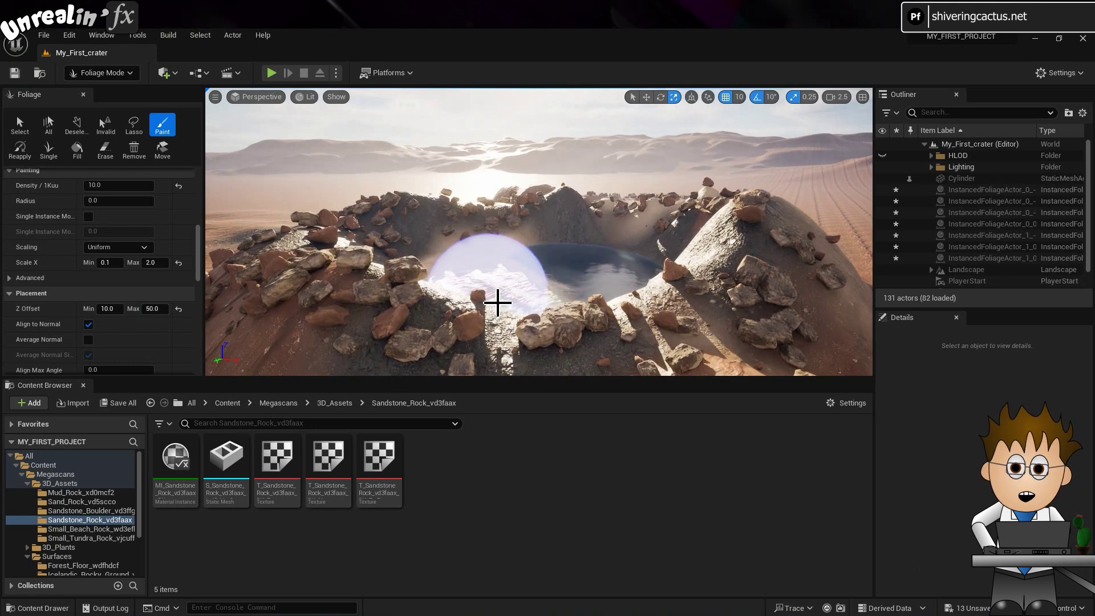
key("ctrl+z")
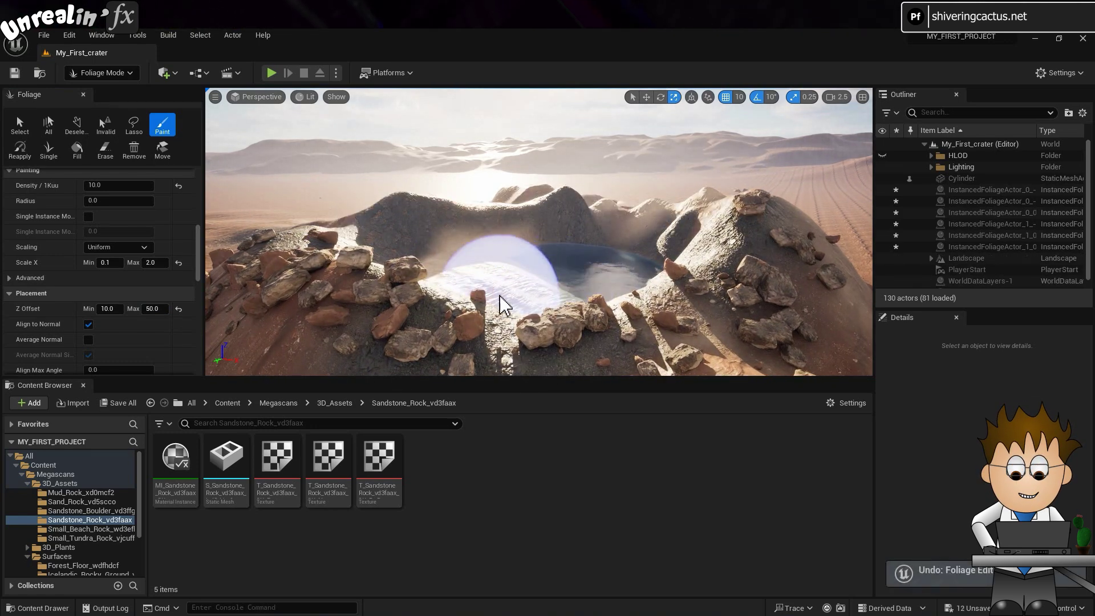
Set the minimum Z Offset to -20 and paint sunken rocks along the crater rim
left_click(108, 308)
type("-20")
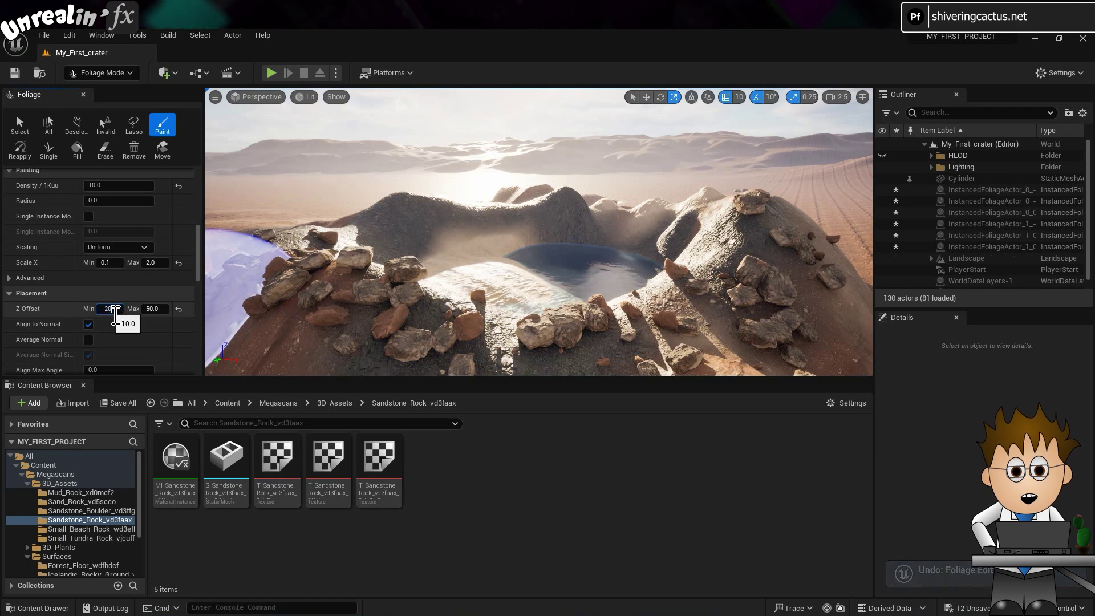
key("Return")
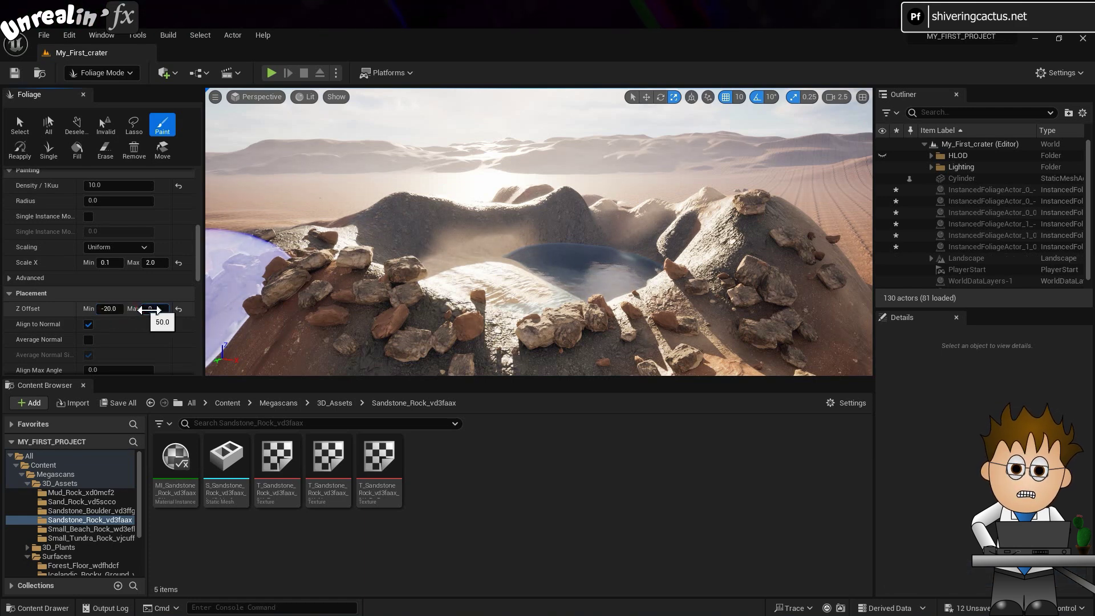
mouse_move(399, 232)
left_mouse_down()
mouse_move(320, 255)
mouse_move(588, 219)
mouse_move(826, 245)
mouse_move(619, 200)
mouse_move(690, 228)
mouse_move(484, 217)
mouse_move(232, 276)
mouse_move(616, 374)
mouse_move(838, 216)
mouse_move(831, 314)
mouse_move(660, 399)
mouse_move(384, 391)
mouse_move(289, 298)
mouse_move(365, 230)
mouse_move(443, 210)
mouse_move(399, 365)
mouse_move(733, 294)
mouse_move(713, 233)
mouse_move(608, 222)
mouse_move(643, 232)
mouse_move(525, 233)
left_mouse_up()
Set Density/1Kuu to 300, paint sandstone rocks into the crater, and undo that dense stroke
scroll(128, 279, "up", 5)
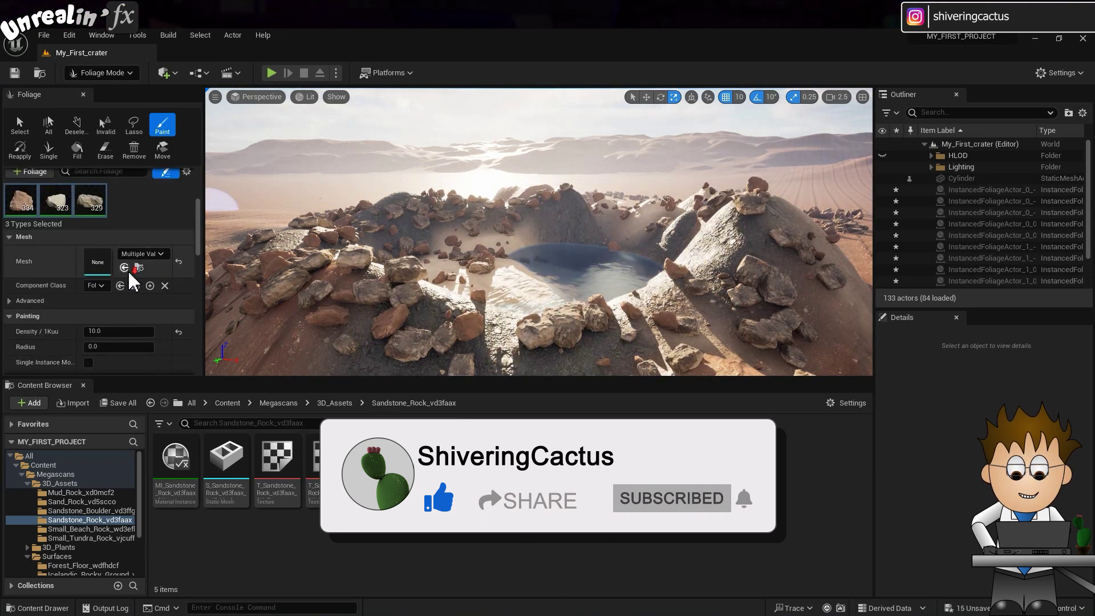
left_click(100, 331)
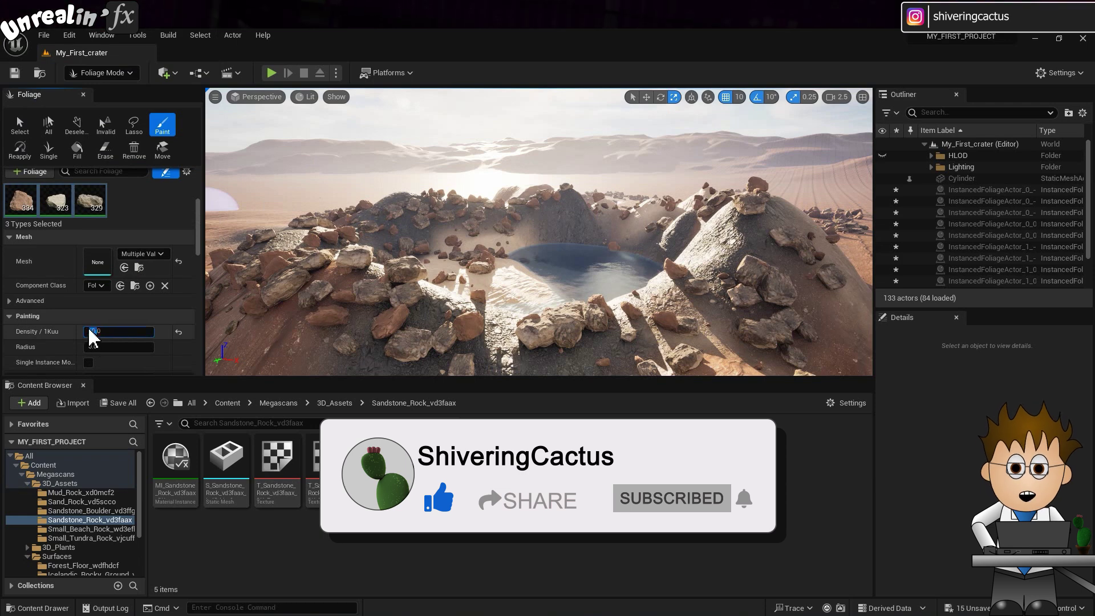
type("300")
mouse_move(391, 245)
left_mouse_down()
mouse_move(568, 215)
mouse_move(621, 242)
mouse_move(479, 264)
mouse_move(464, 286)
mouse_move(565, 268)
mouse_move(701, 196)
mouse_move(642, 218)
left_mouse_up()
key("ctrl+z")
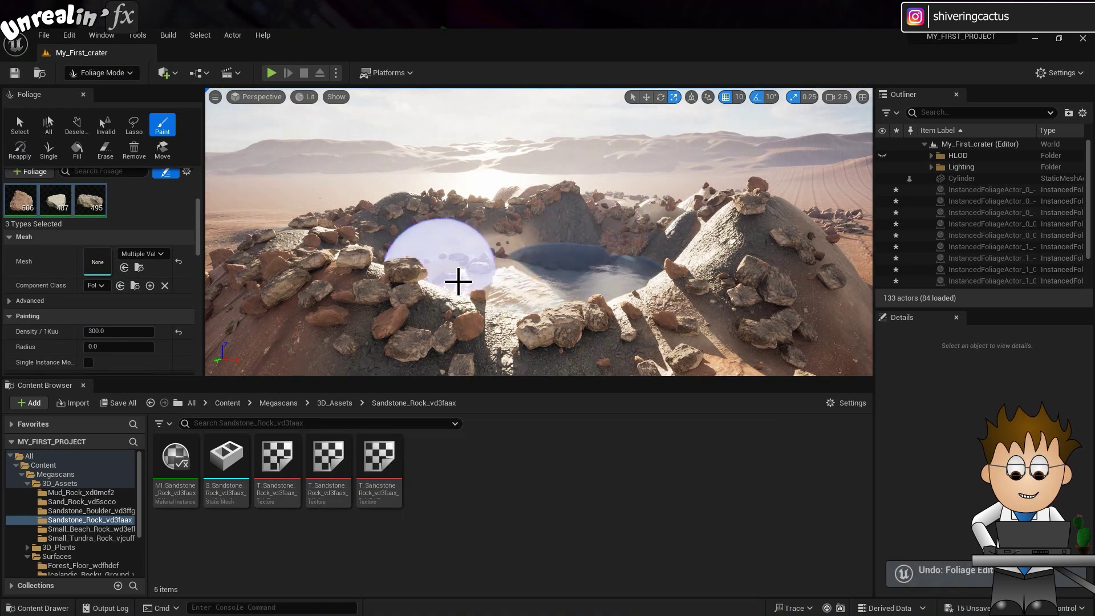
scroll(146, 234, "up", 5)
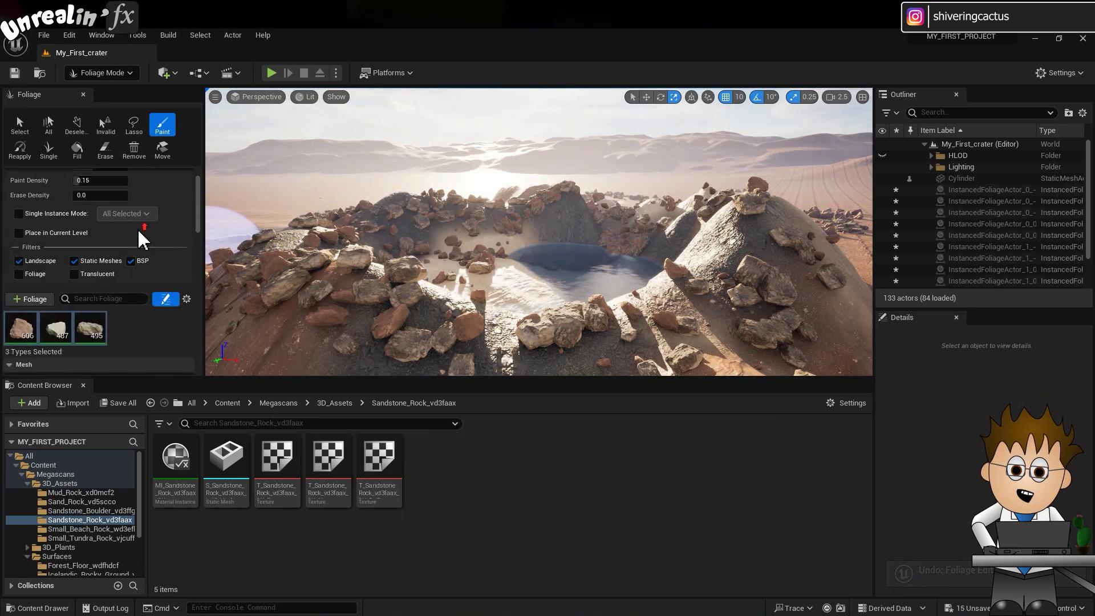
Open Quixel Bridge from the Add menu and try a search for cactus, then clear it
left_click(166, 72)
left_click(183, 114)
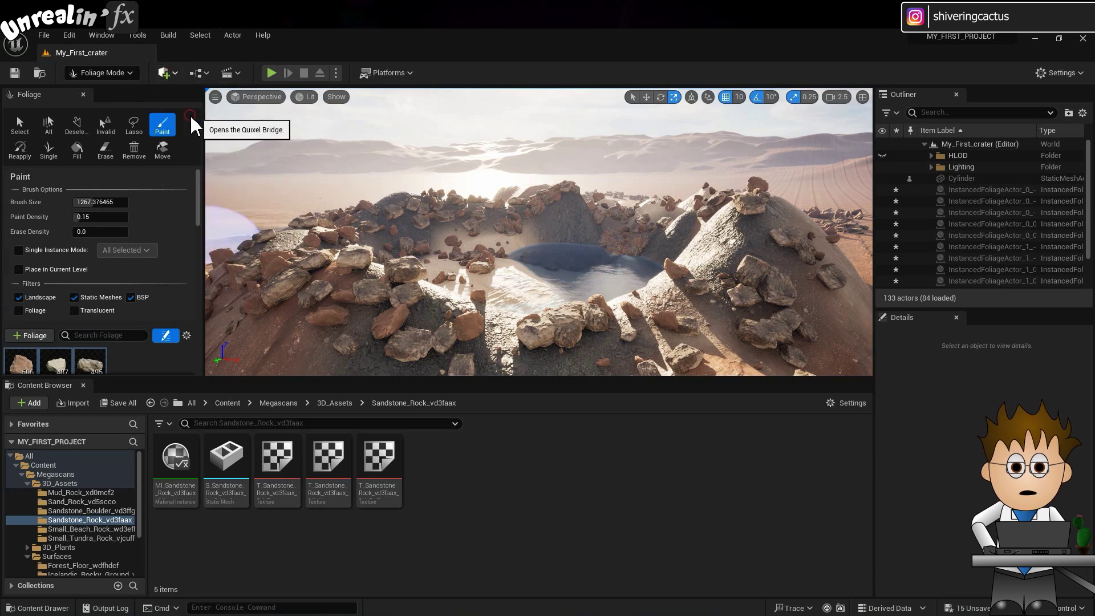
left_click(406, 113)
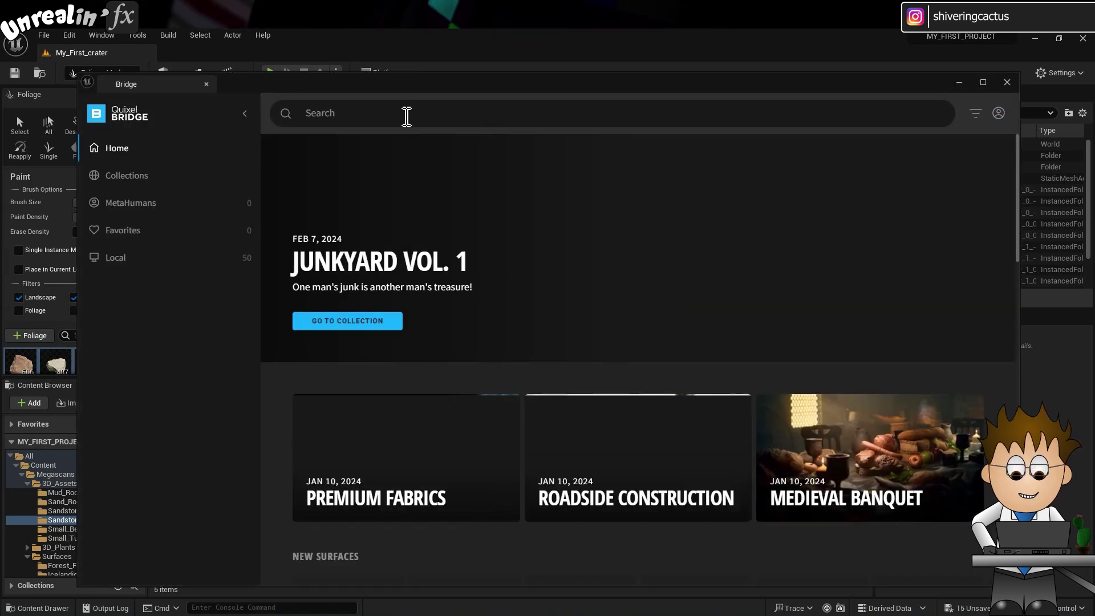
type("cactus")
key("Return")
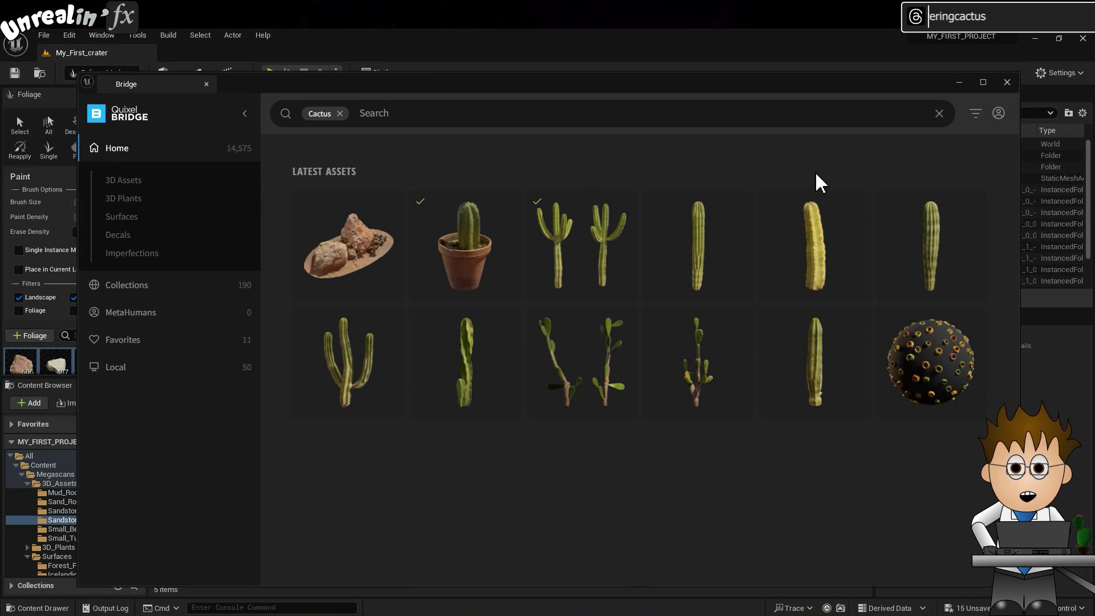
left_click(939, 113)
Filter the Local assets to 3D Plants and open the Rose Hip plant's details
left_click(115, 366)
left_click(341, 148)
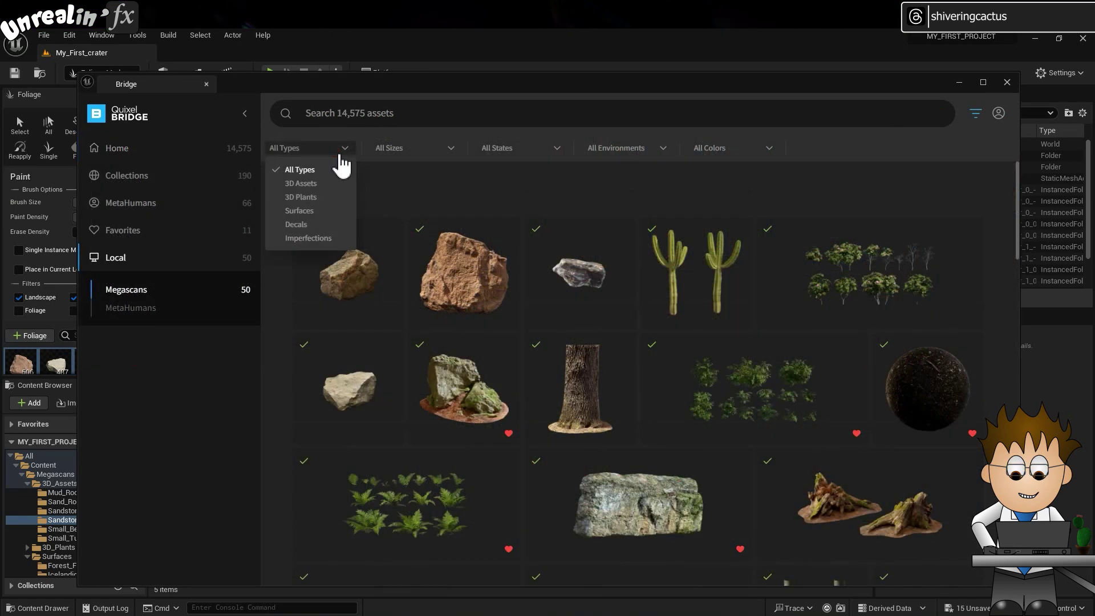
left_click(301, 197)
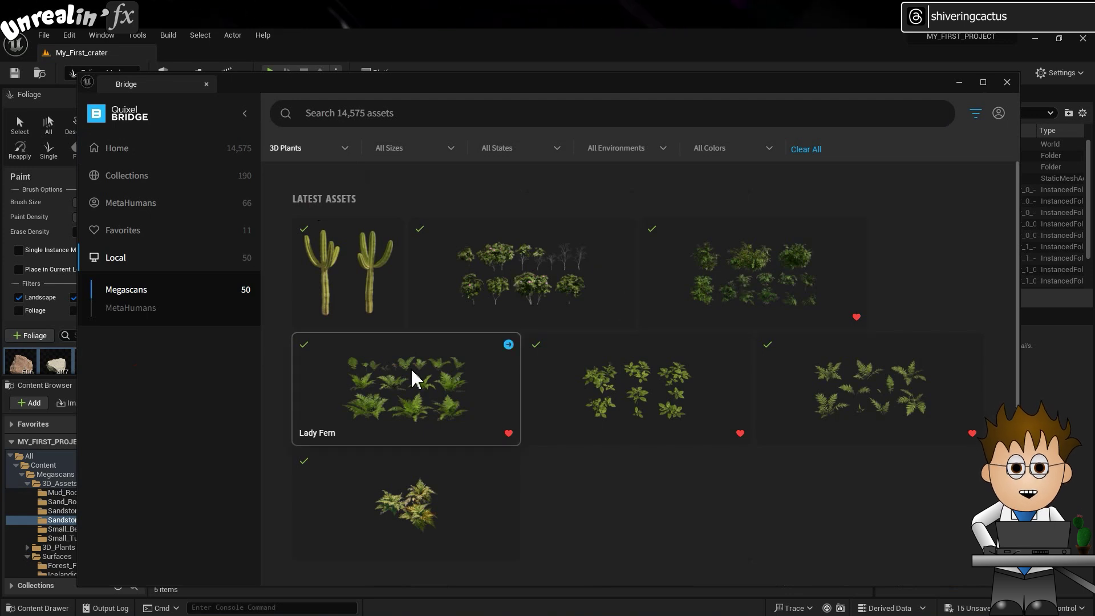
left_click(526, 273)
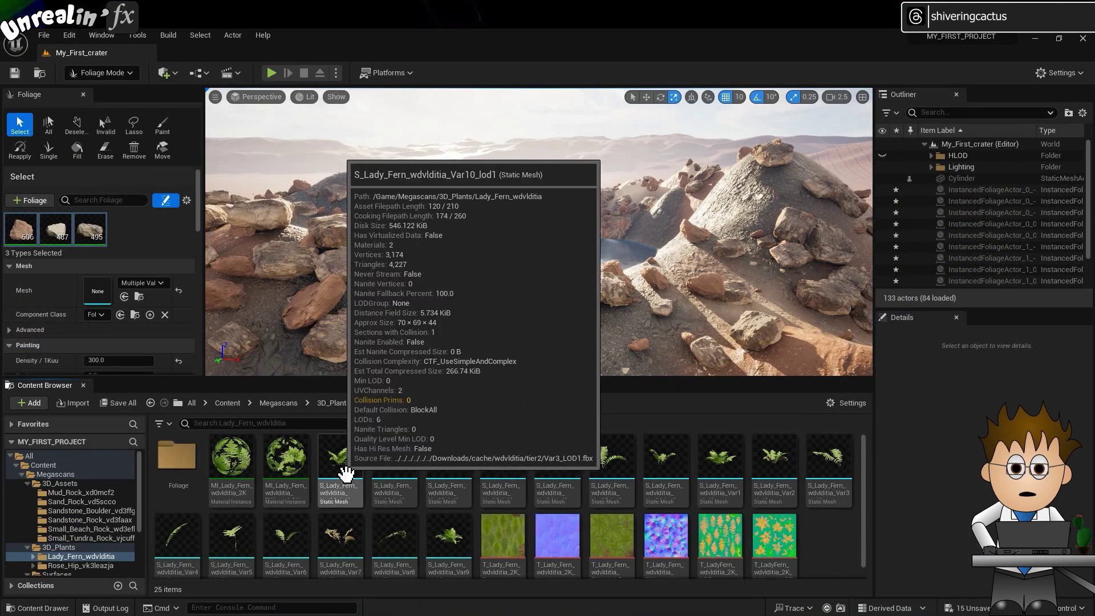
Add the fern mesh as a new foliage type and save its asset
left_click_drag(342, 475, 155, 246)
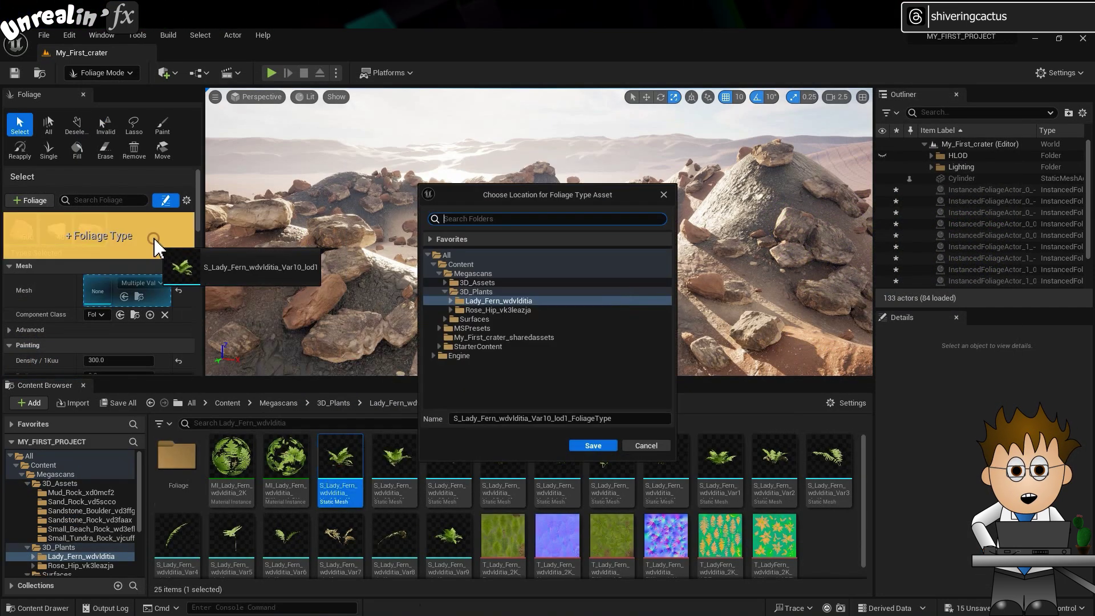
left_click(593, 445)
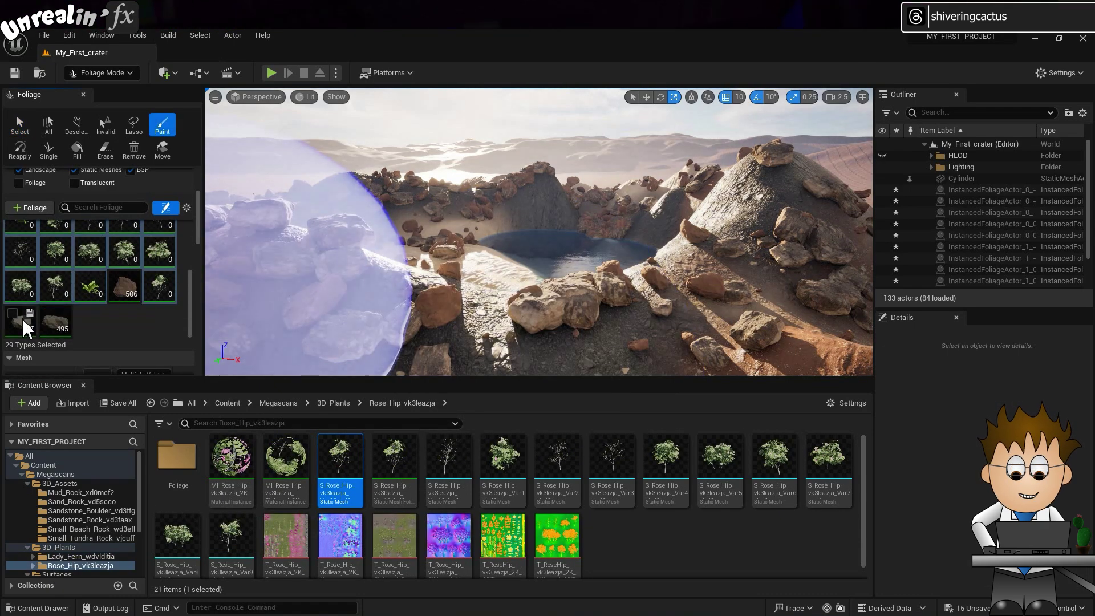
scroll(97, 289, "down", 3)
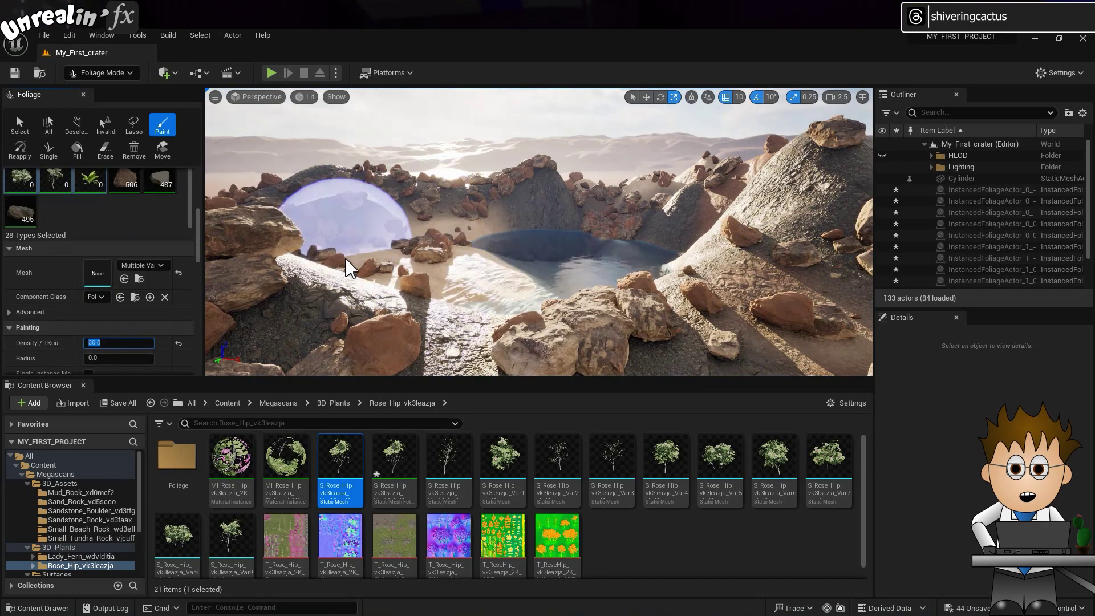
Paint rose hip plants over the crater rocks and ferns along the crater ridge
mouse_move(349, 225)
left_mouse_down()
mouse_move(702, 216)
mouse_move(806, 232)
mouse_move(805, 270)
mouse_move(737, 315)
mouse_move(491, 357)
mouse_move(377, 351)
mouse_move(290, 294)
mouse_move(281, 251)
mouse_move(305, 198)
mouse_move(341, 184)
mouse_move(433, 191)
left_mouse_up()
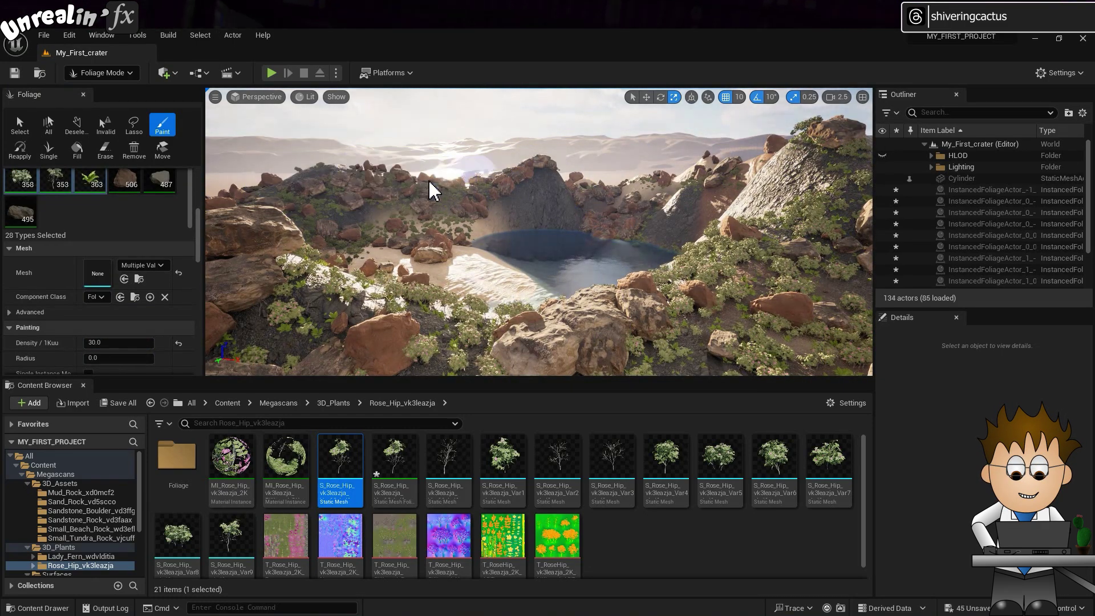
scroll(127, 208, "up", 3)
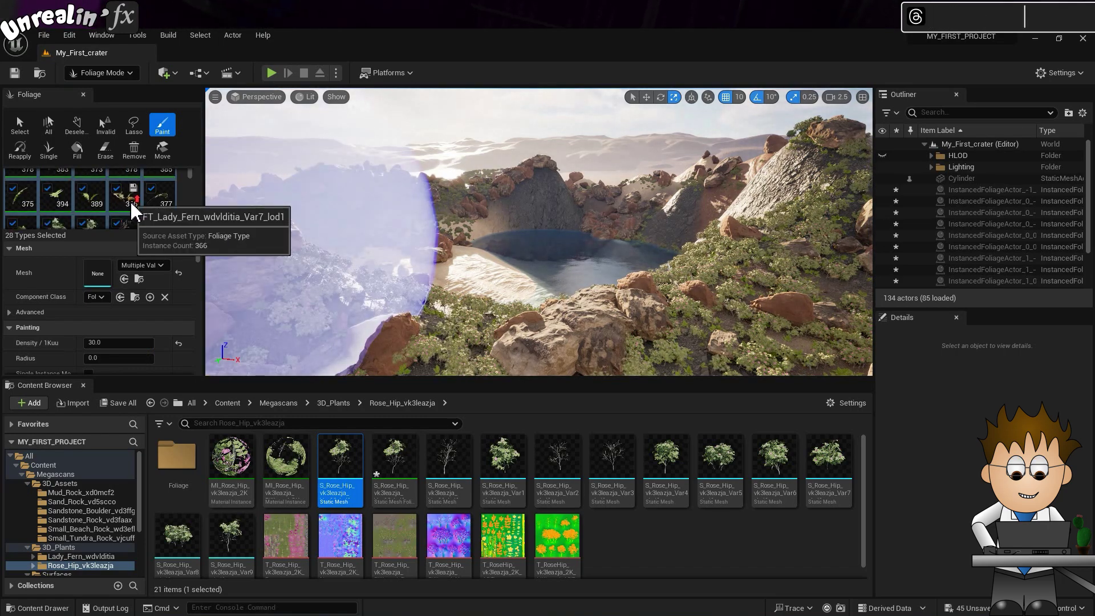
scroll(217, 220, "down", 3)
mouse_move(218, 220)
right_mouse_down()
mouse_move(367, 313)
mouse_move(386, 313)
right_mouse_up()
mouse_move(386, 313)
left_mouse_down()
mouse_move(825, 223)
mouse_move(768, 237)
mouse_move(754, 227)
mouse_move(791, 247)
mouse_move(801, 285)
mouse_move(754, 335)
mouse_move(634, 368)
mouse_move(442, 371)
mouse_move(259, 336)
mouse_move(227, 266)
mouse_move(432, 374)
mouse_move(687, 394)
left_mouse_up()
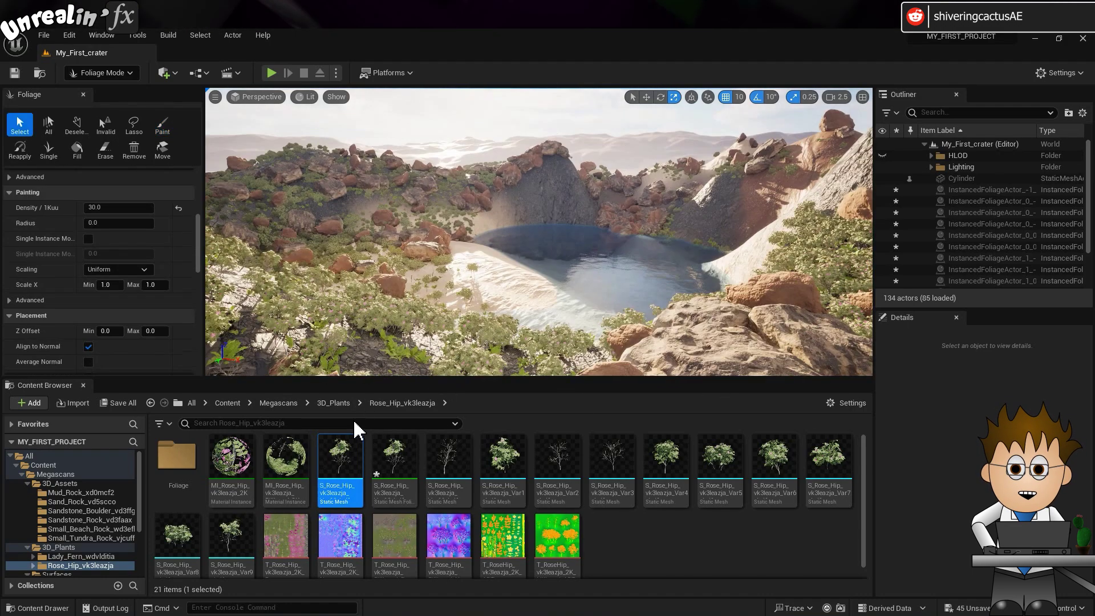
Enable EnableGrass wind with Wind Intensity 0.15 in MI_Rose_Hip, then save and close it
double_click(231, 459)
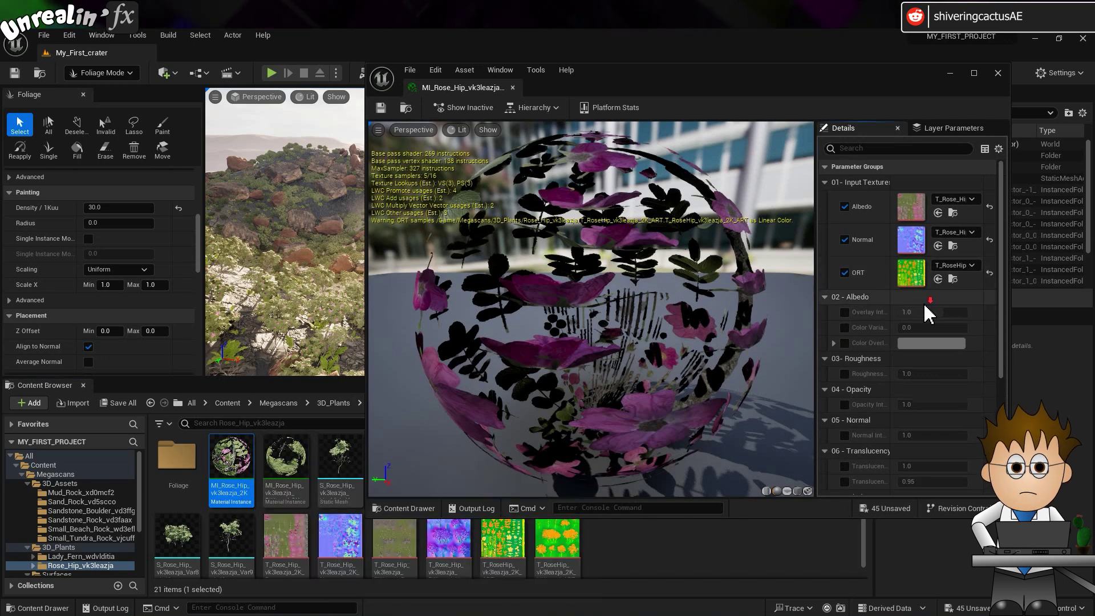
scroll(927, 313, "down", 5)
left_click(845, 366)
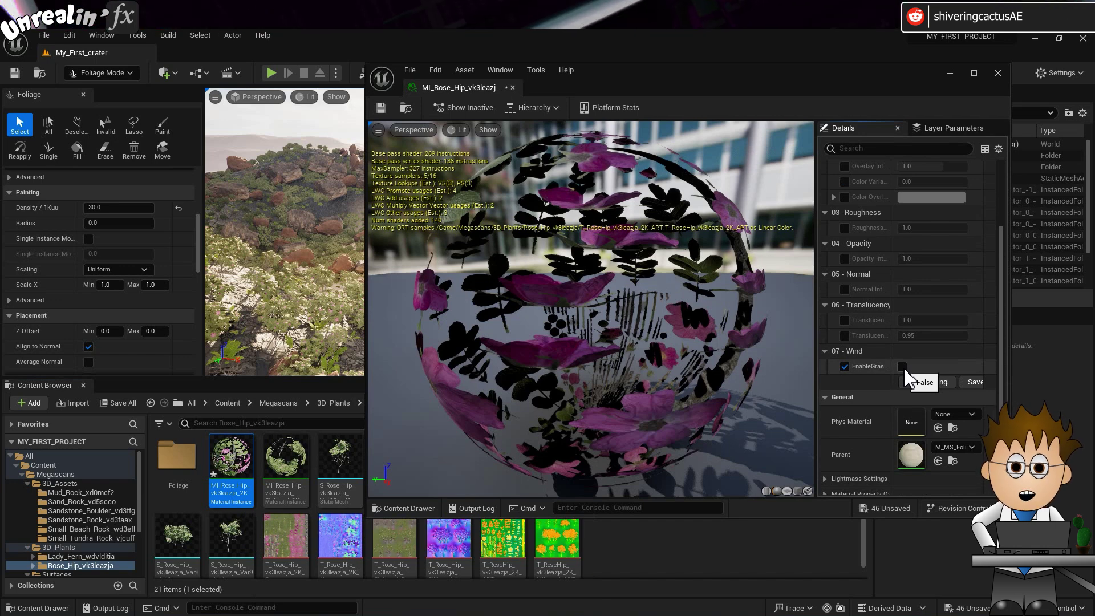
left_click(903, 367)
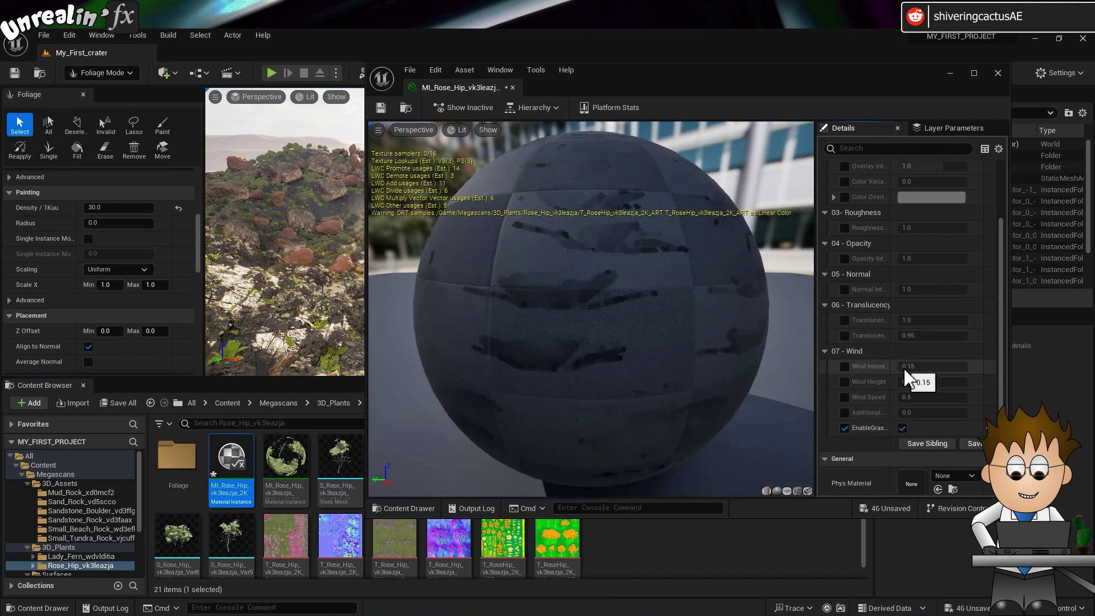
scroll(878, 400, "down", 4)
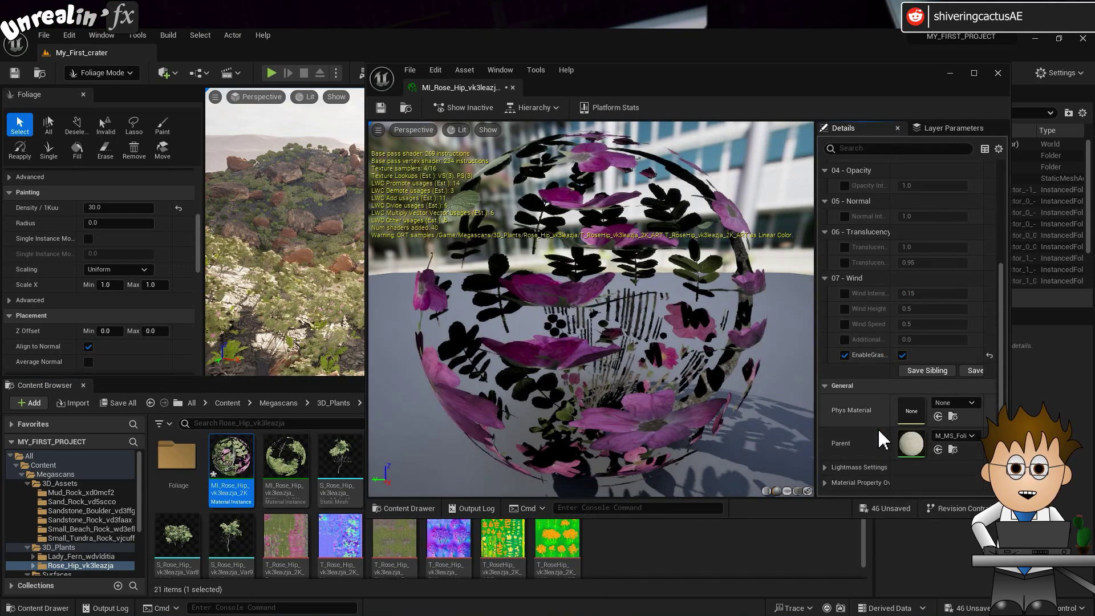
left_click(846, 270)
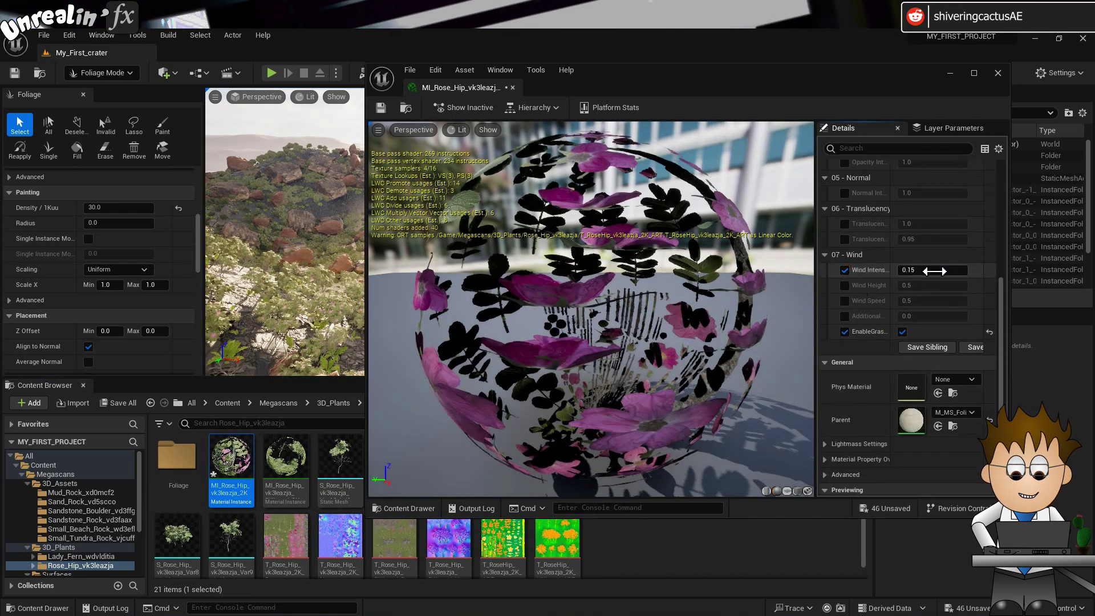
key("ctrl+s")
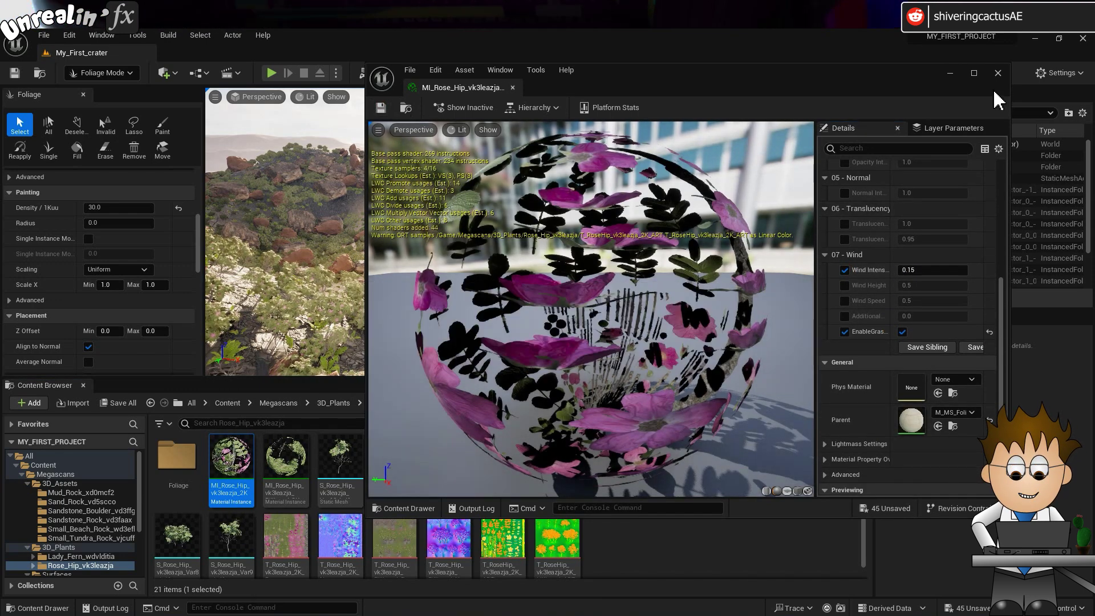
left_click(998, 74)
Check the Rose Hip billboard material, then bring up the Lady Fern billboard material instance
double_click(285, 456)
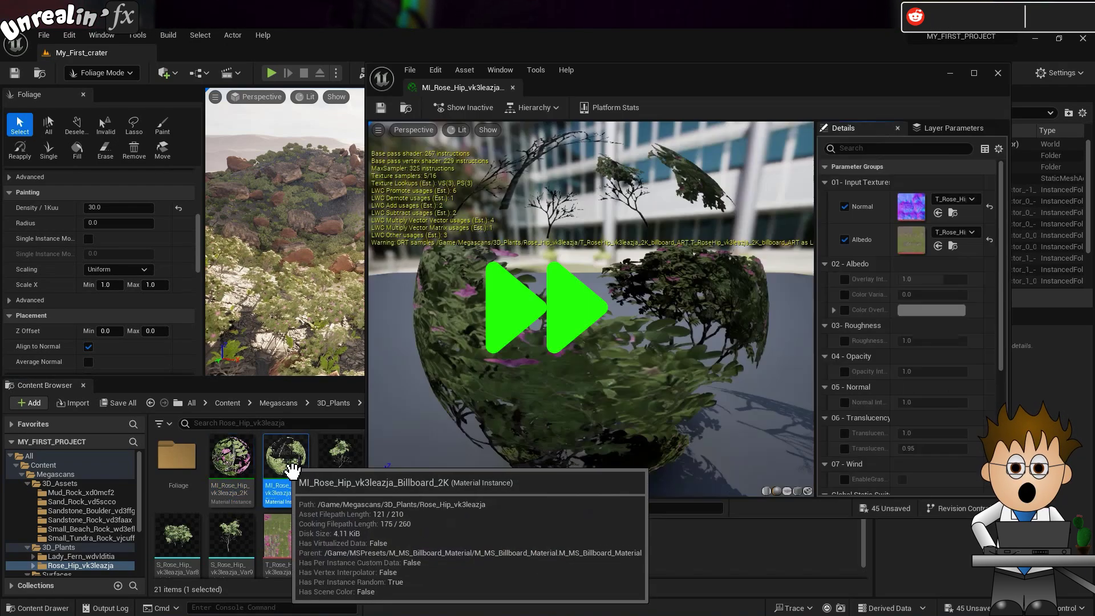
scroll(899, 354, "down", 5)
left_click(998, 73)
left_click(81, 556)
double_click(285, 456)
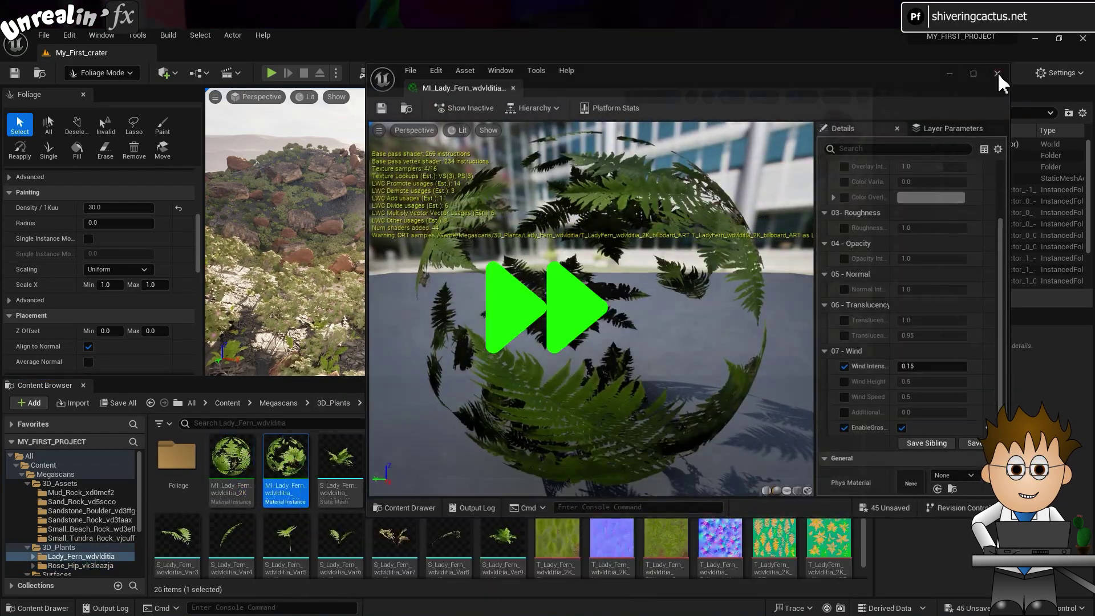
Close the MI_Lady_Fern editor and Save All unsaved project changes
left_click(998, 73)
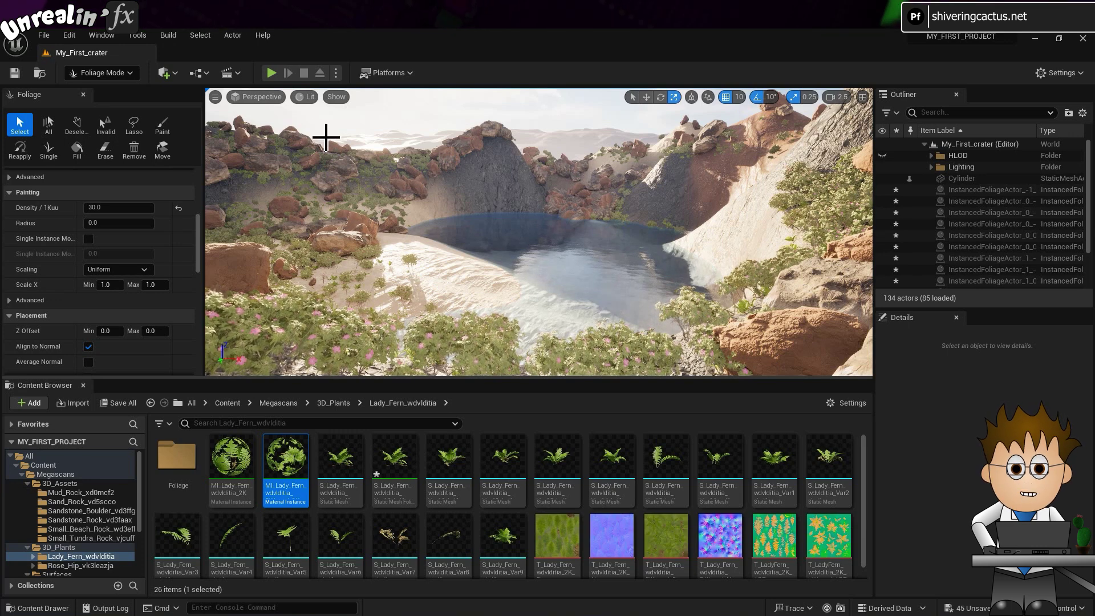
left_click(14, 75)
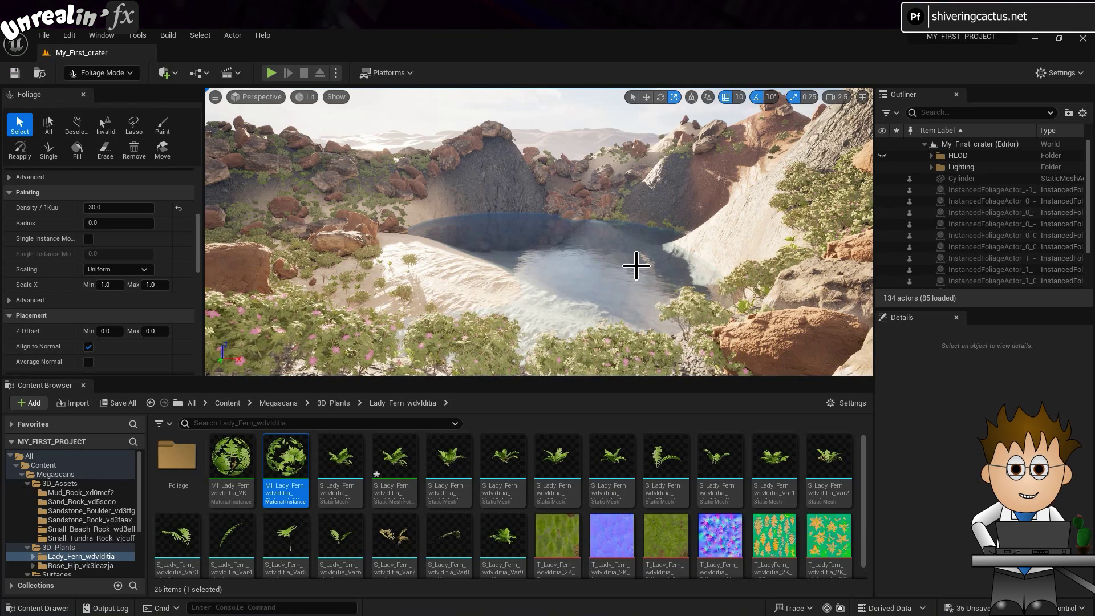